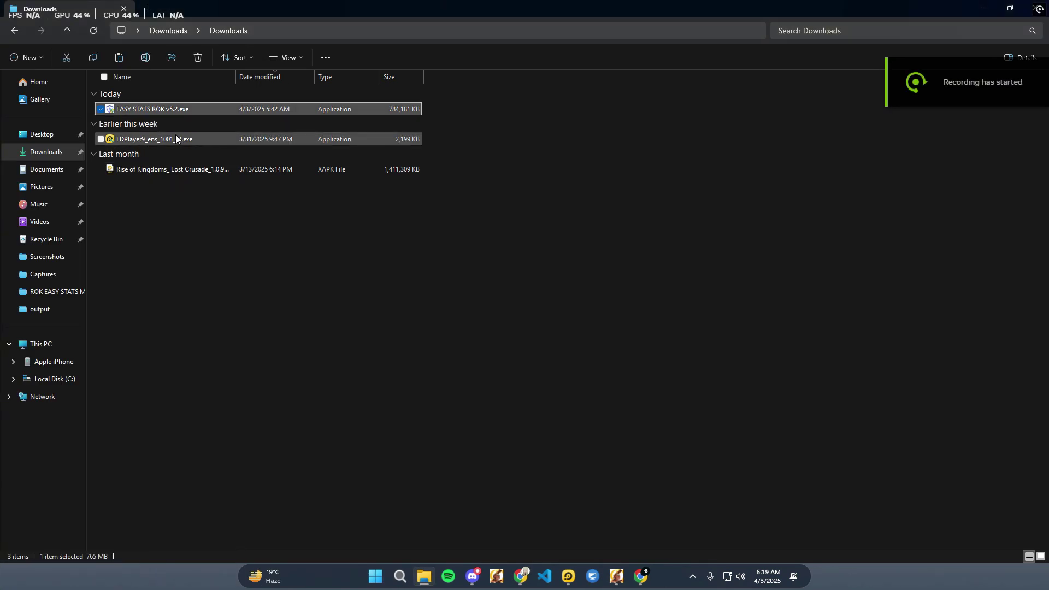
- View the Rise of Kingdoms XAPK download page in the browser, then hide the browser
left_click(166, 168)
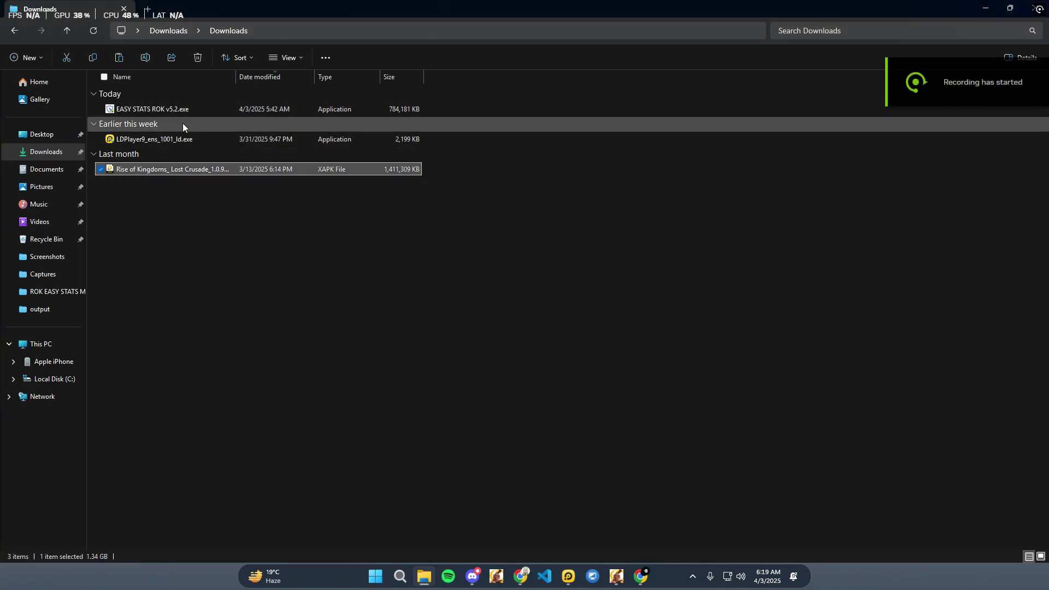
left_click(642, 575)
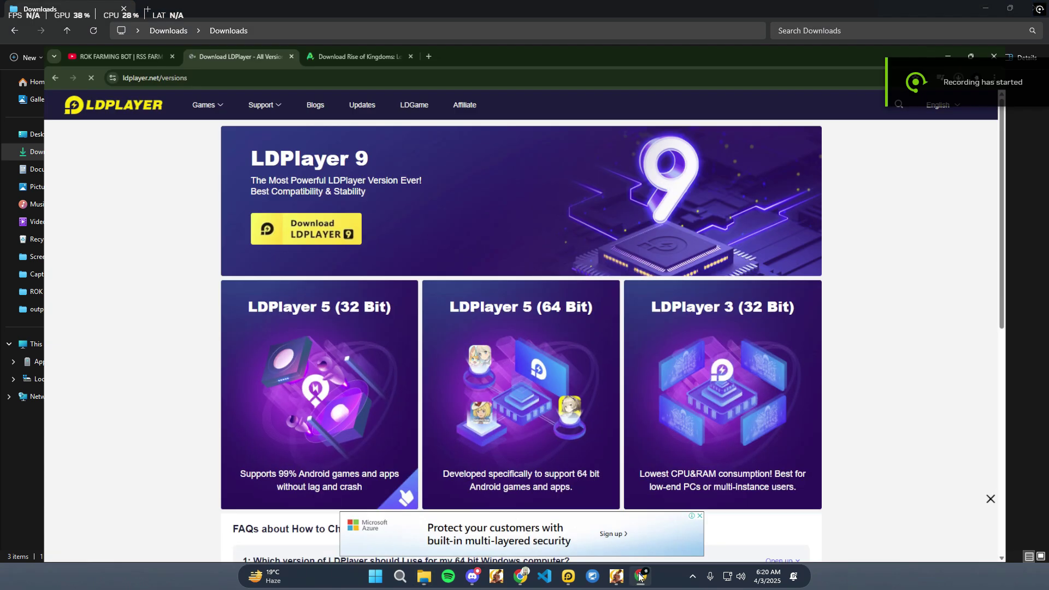
mouse_move(236, 64)
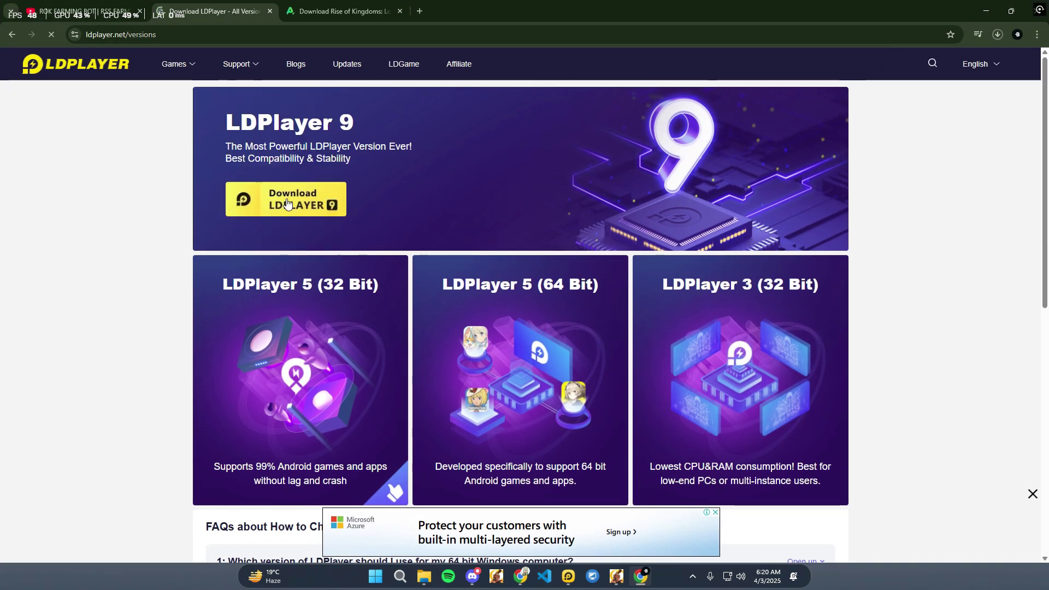
left_click(343, 11)
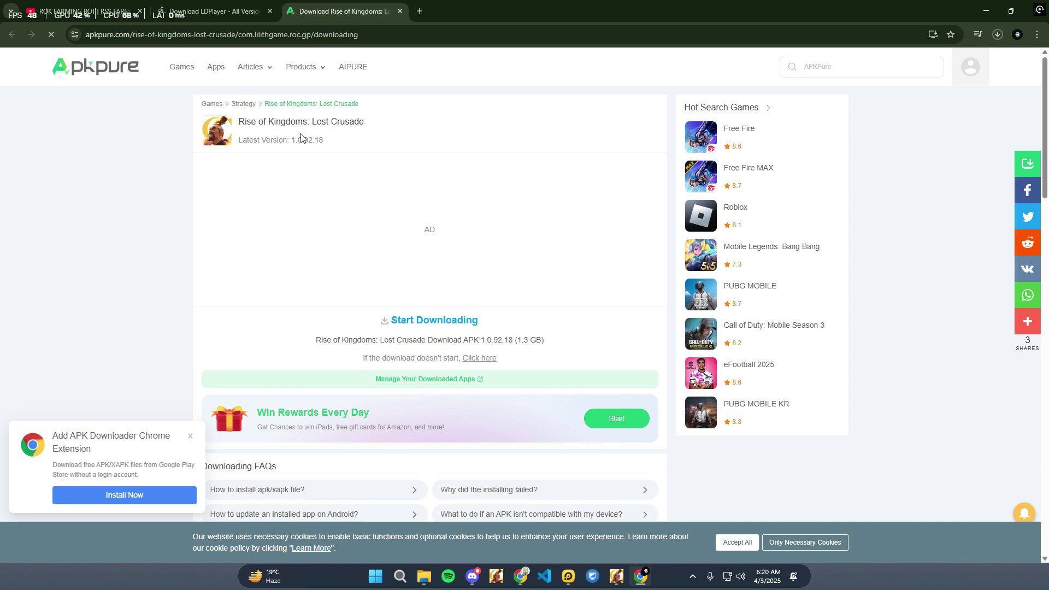
left_click(987, 11)
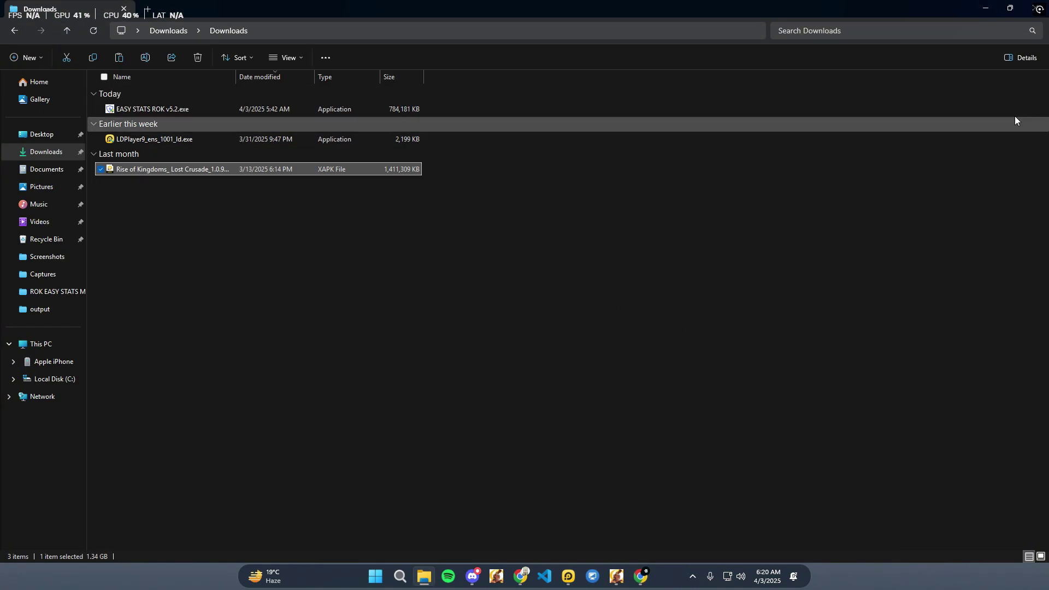
- Move the emulator window right and shrink the Downloads window, checking the XAPK file's options
left_click(988, 10)
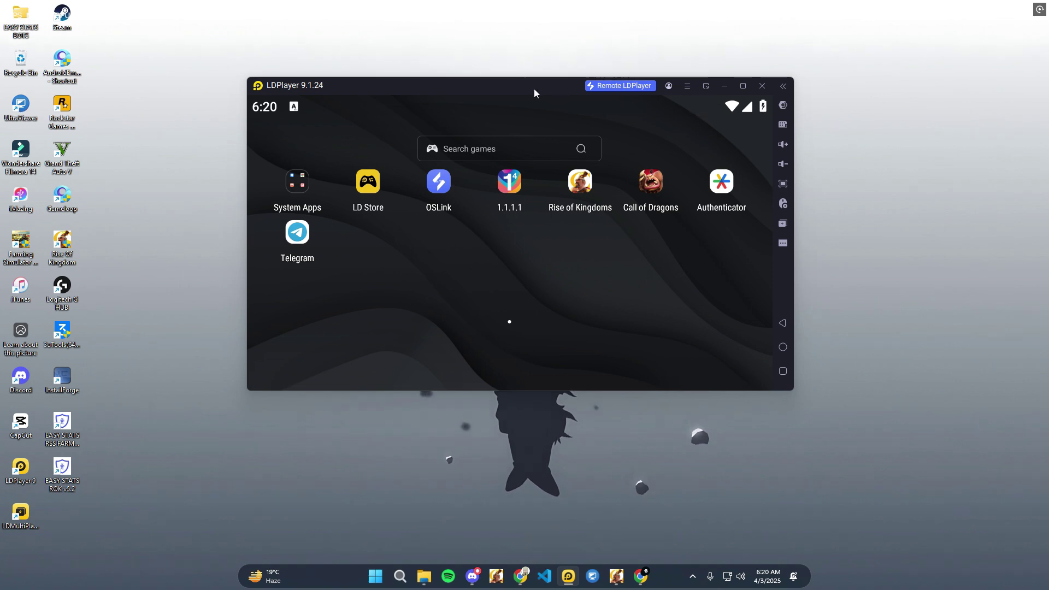
left_click_drag(533, 88, 572, 92)
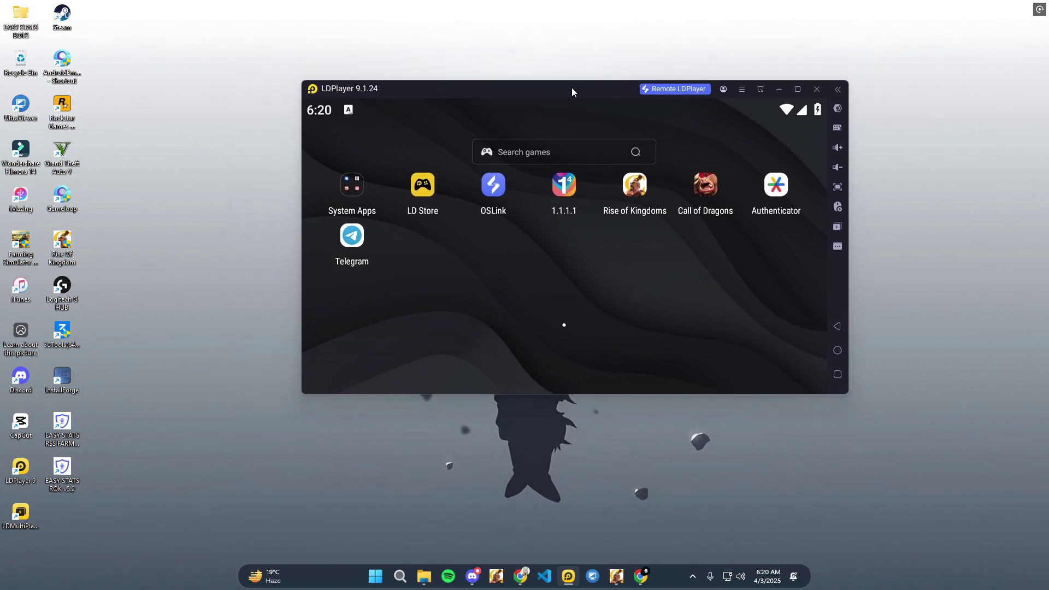
left_click(425, 576)
left_click_drag(415, 9, 370, 346)
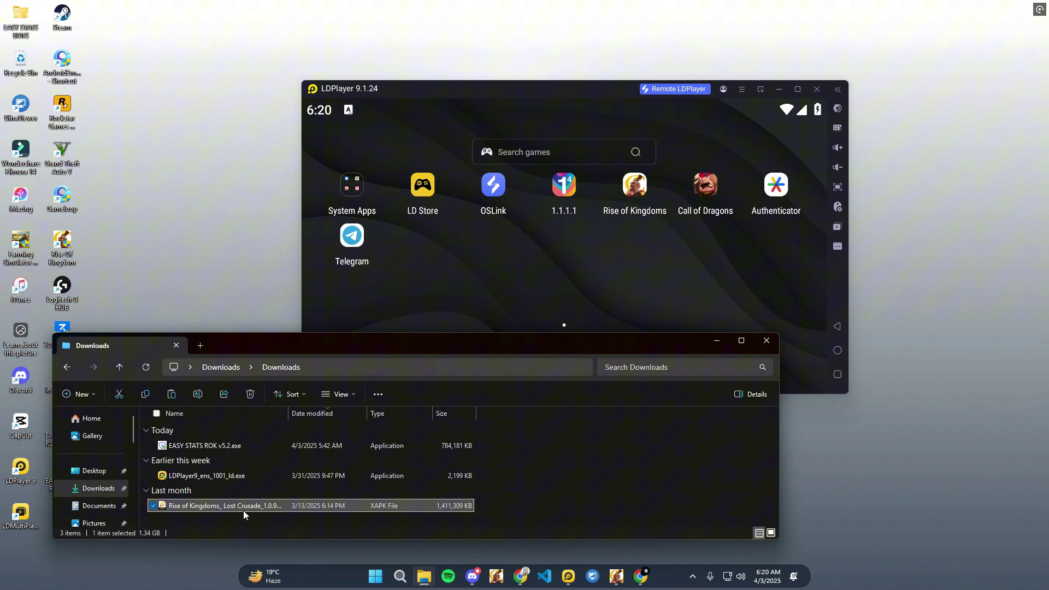
left_click_drag(519, 259, 490, 462)
right_click(490, 496)
- Reposition the emulator and Downloads windows and bring Downloads back to the front
left_click(585, 260)
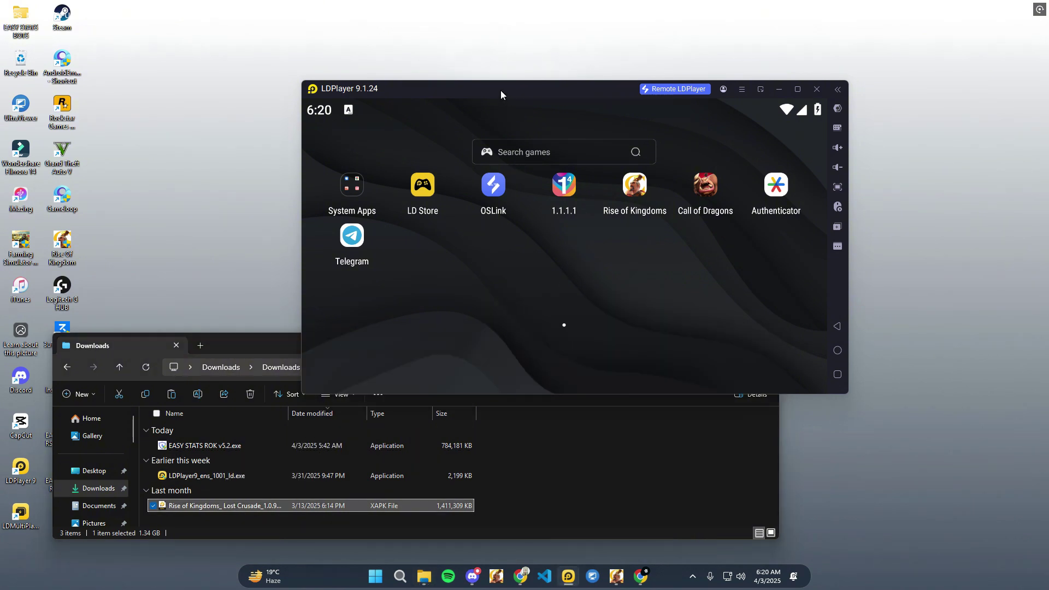
left_click_drag(500, 94, 551, 64)
left_click(339, 349)
left_click_drag(484, 350, 520, 324)
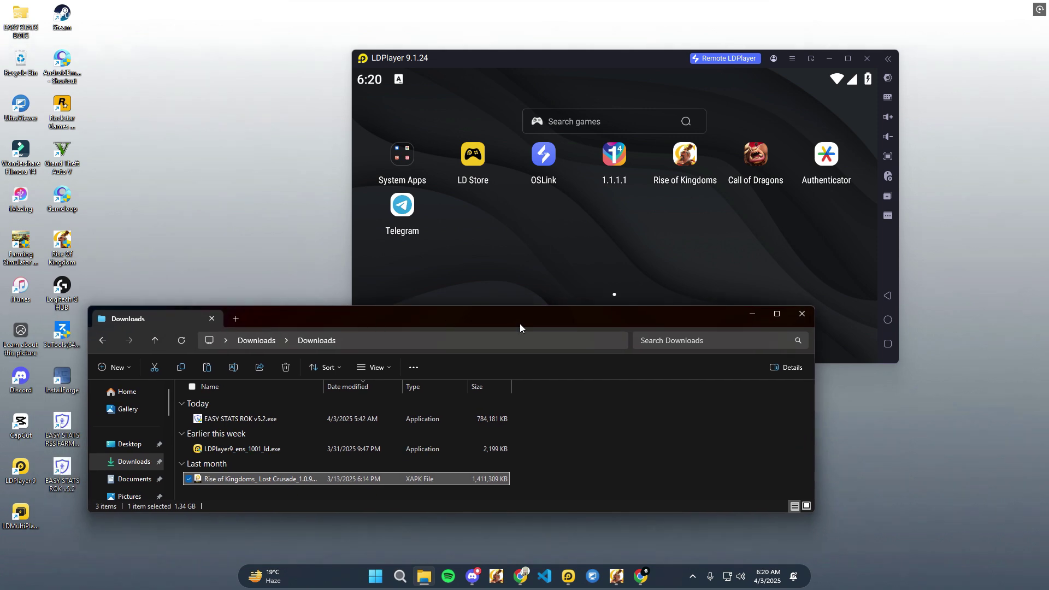
left_click(749, 317)
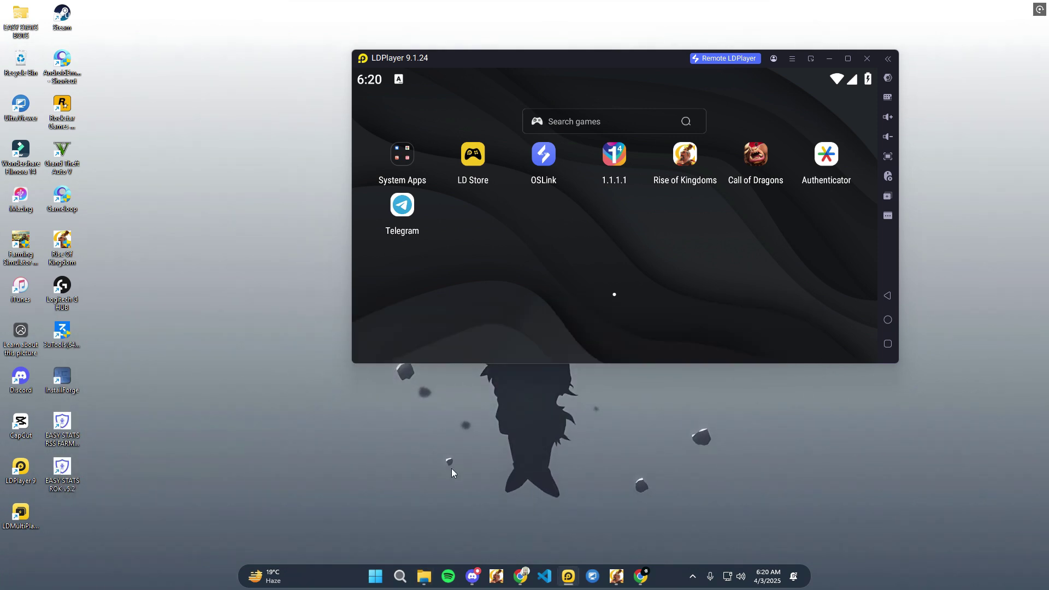
left_click(424, 577)
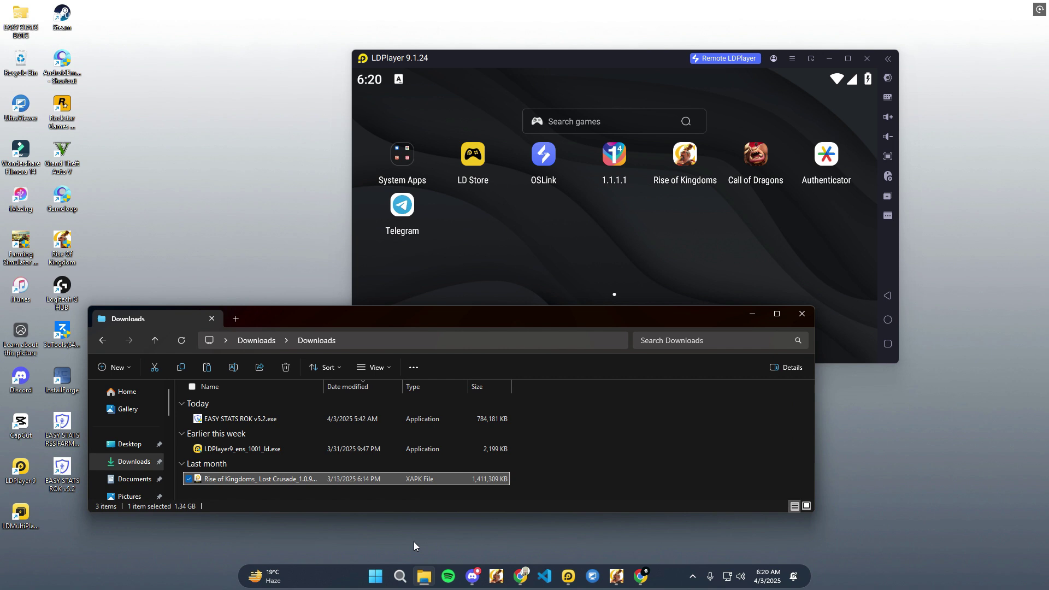
- Install EASY STATS ROK v5.2 to the Desktop with desktop and start-menu shortcuts
double_click(283, 421)
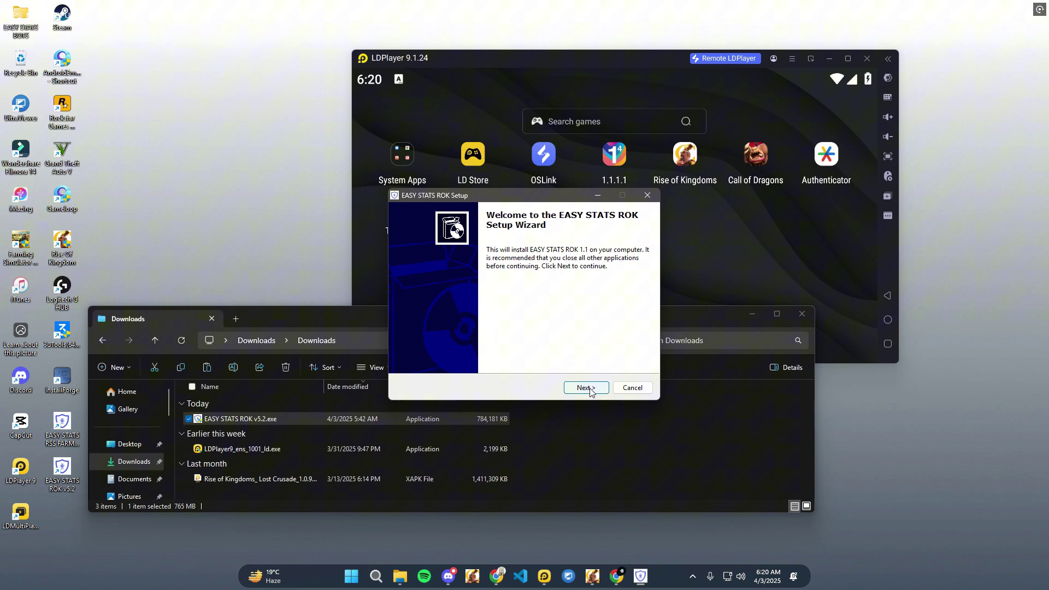
left_click(583, 386)
left_click(602, 316)
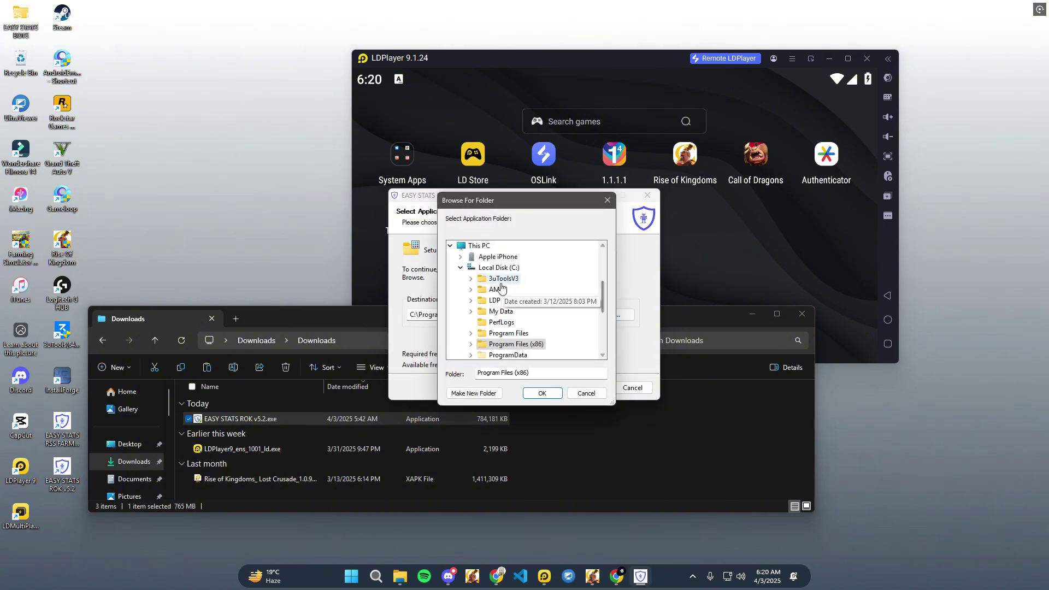
scroll(492, 274, "up", 10)
left_click(470, 246)
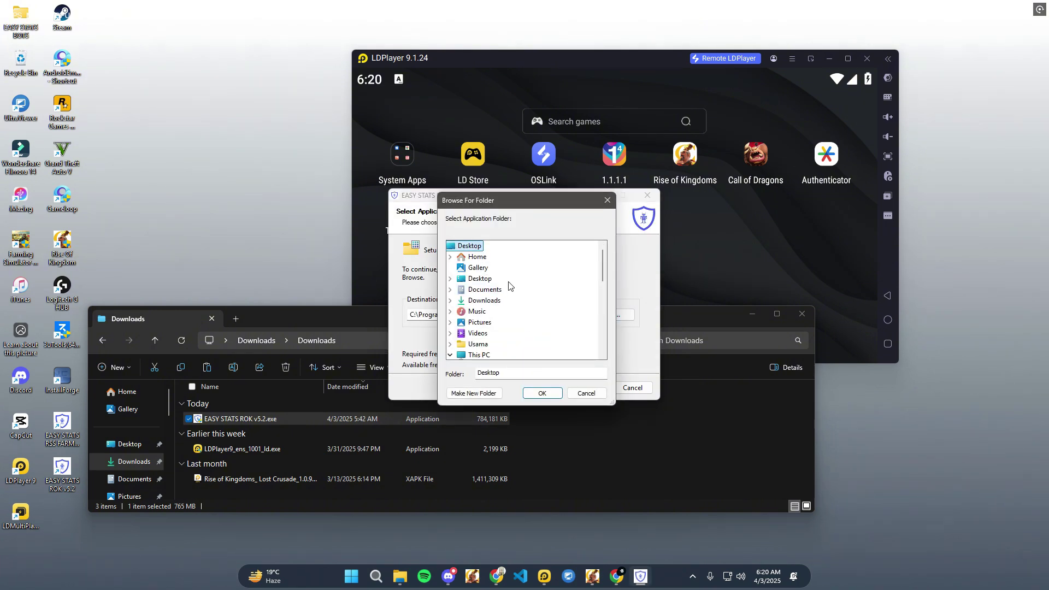
left_click(543, 393)
left_click(586, 388)
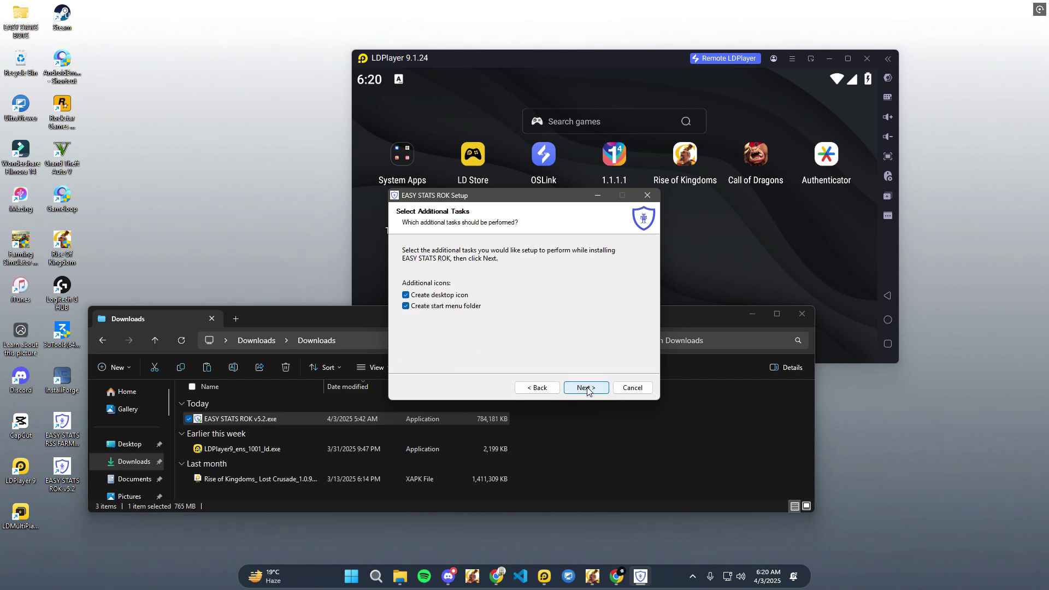
left_click(587, 388)
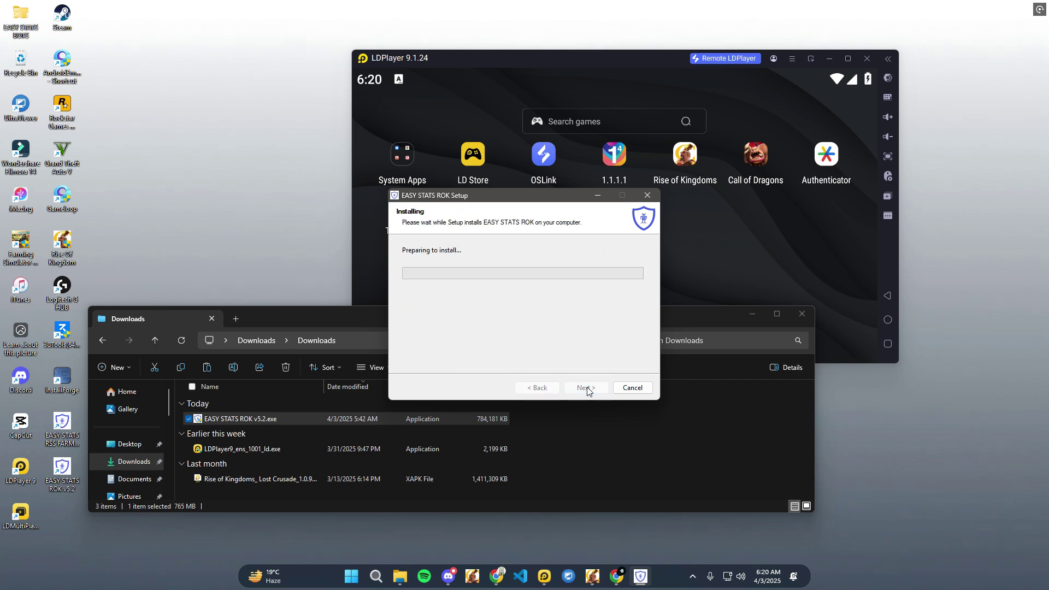
- Minimize the Downloads window and move the setup and emulator windows aside
left_click(756, 314)
left_click_drag(498, 200, 191, 101)
mouse_move(505, 61)
left_mouse_down()
mouse_move(543, 72)
mouse_move(525, 66)
left_mouse_up()
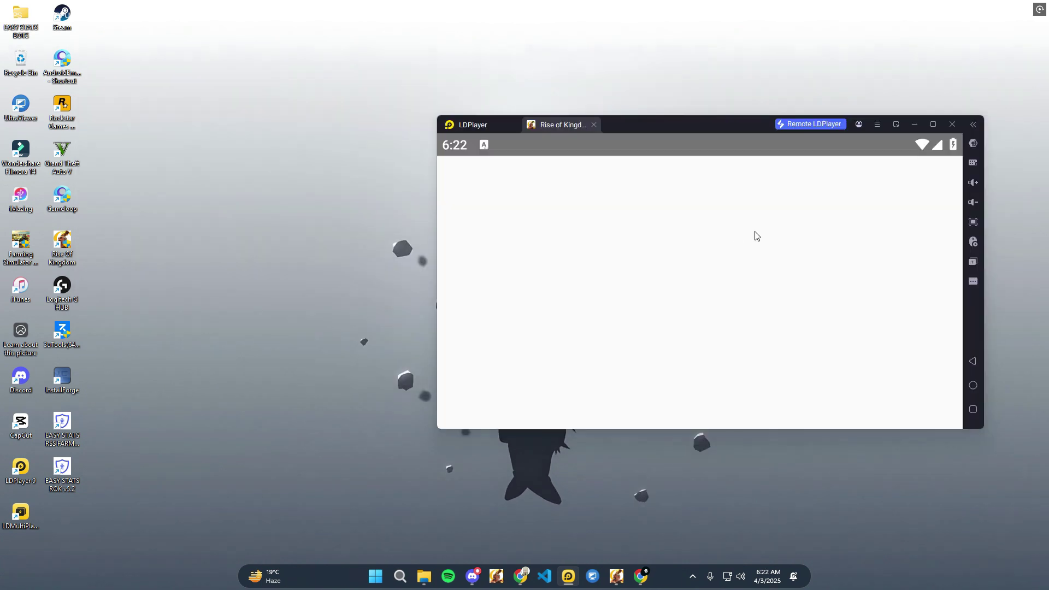
- Open EASY STATS BOTS > EASY STATS ROK and run EASY STATS ROK v5.2.exe as administrator
double_click(20, 17)
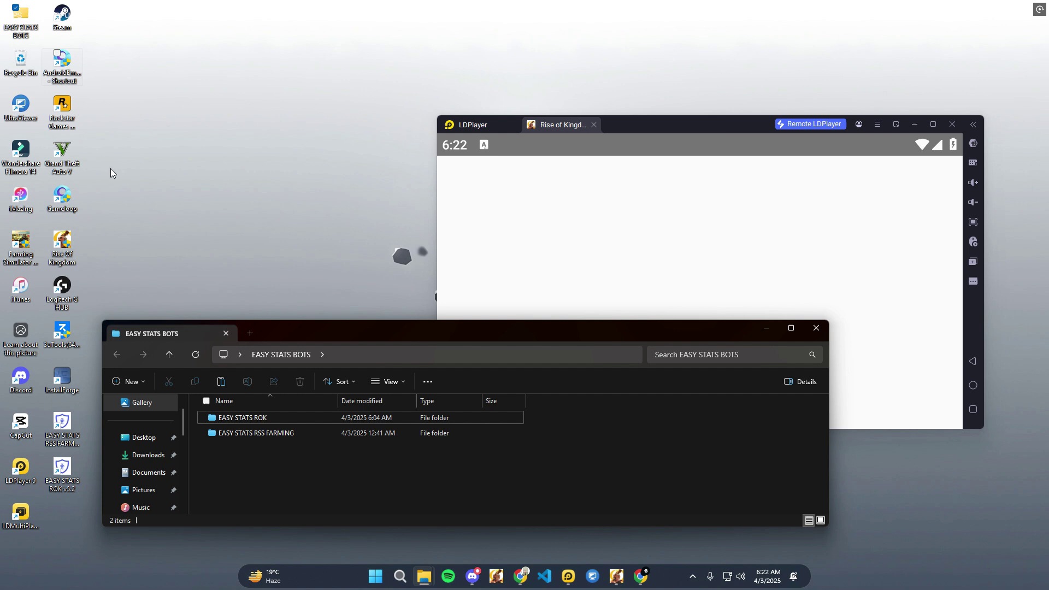
double_click(250, 418)
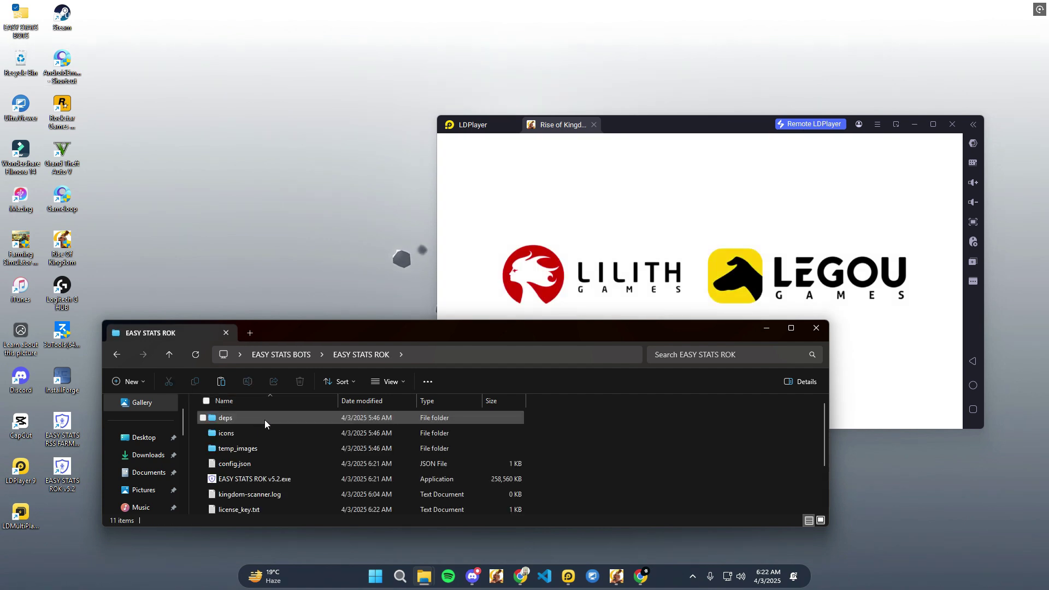
left_click(255, 481)
right_click(256, 481)
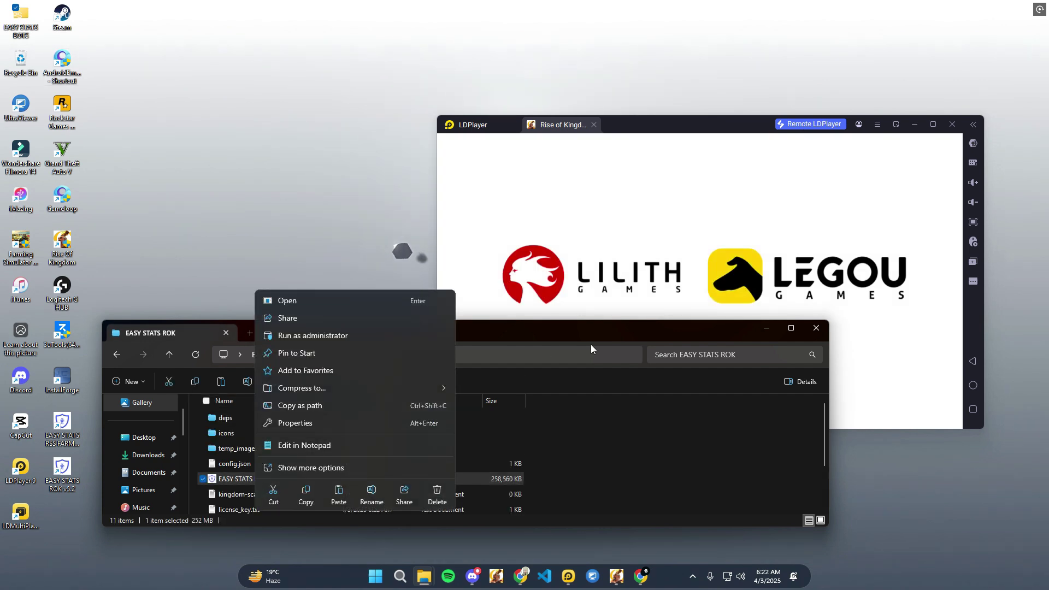
left_click(579, 332)
left_click_drag(580, 332, 222, 171)
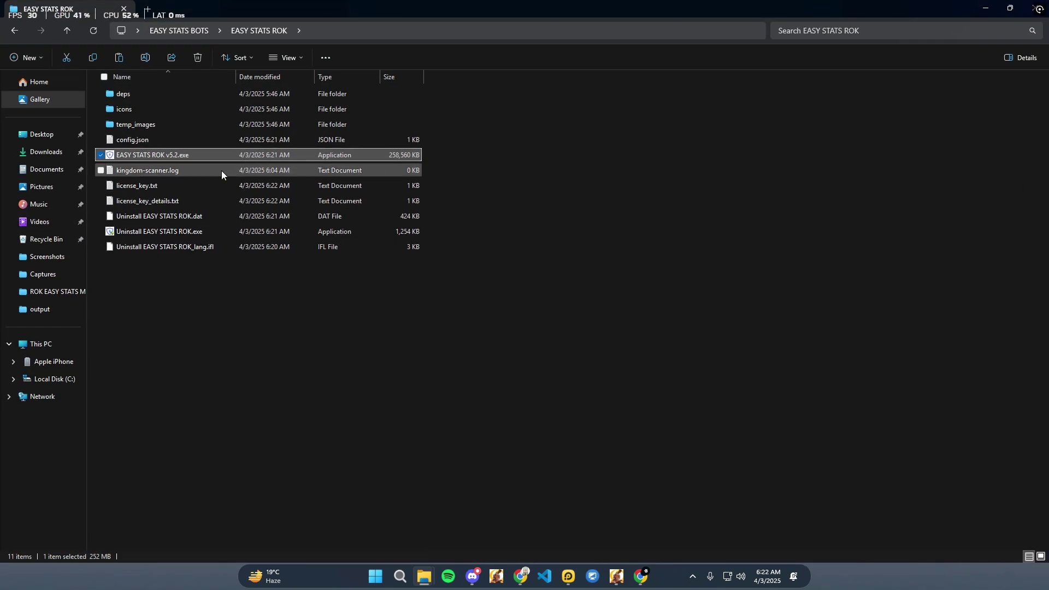
right_click(147, 155)
left_click(199, 232)
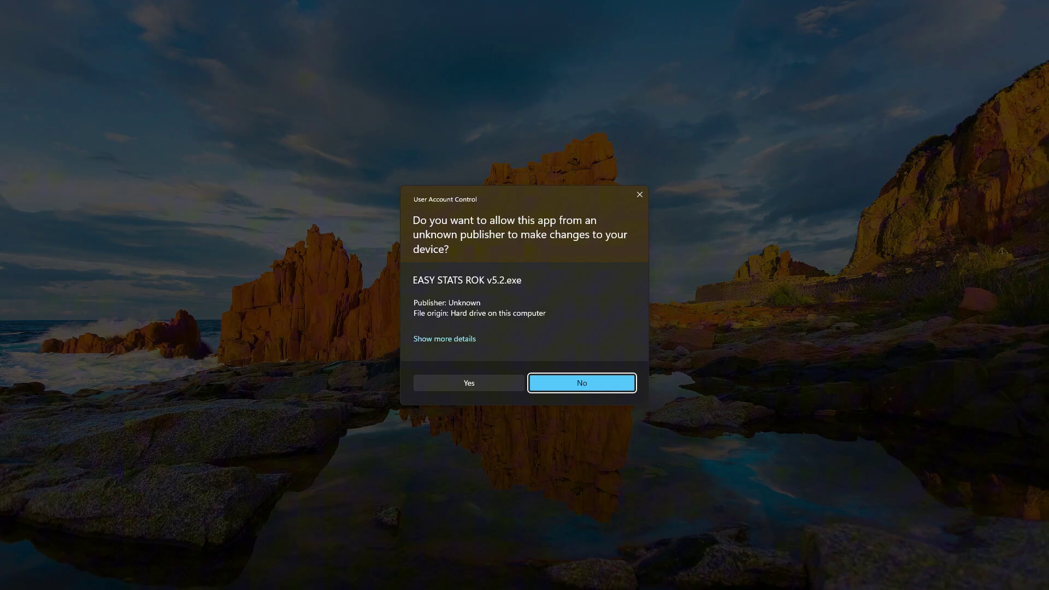
- Allow the scanner through UAC, then check LDPlayer's 1600×900, 450 DPI display and ADB debugging settings
left_click(441, 379)
left_click(987, 8)
left_click(937, 105)
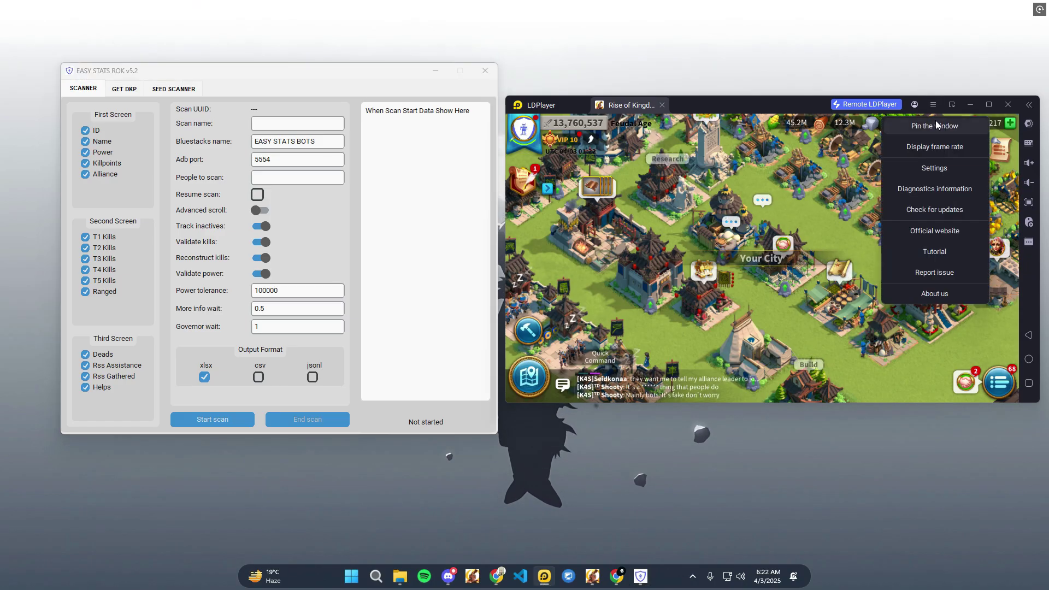
left_click(935, 169)
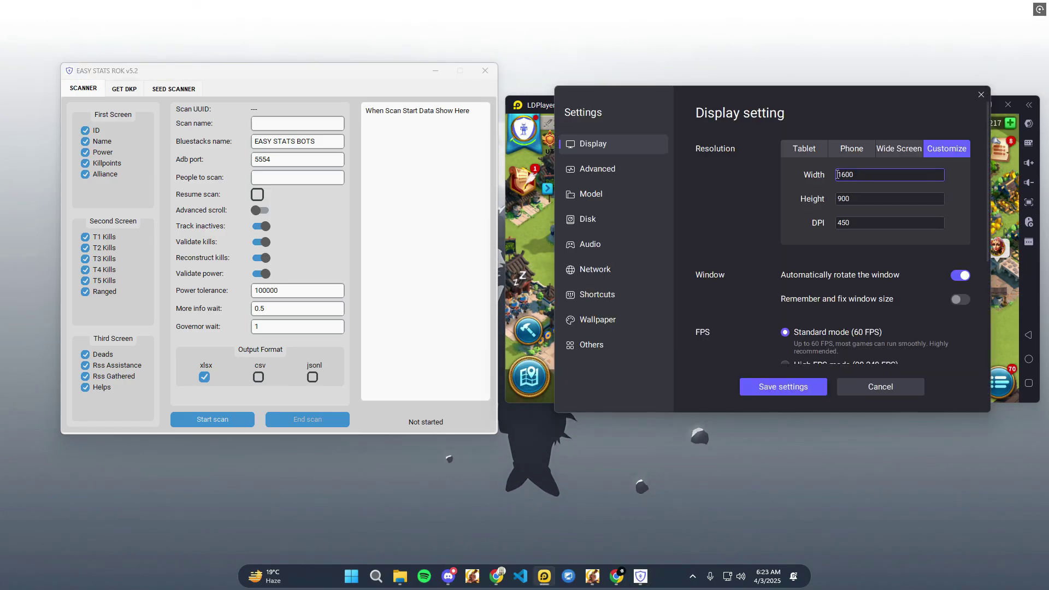
left_click(836, 198)
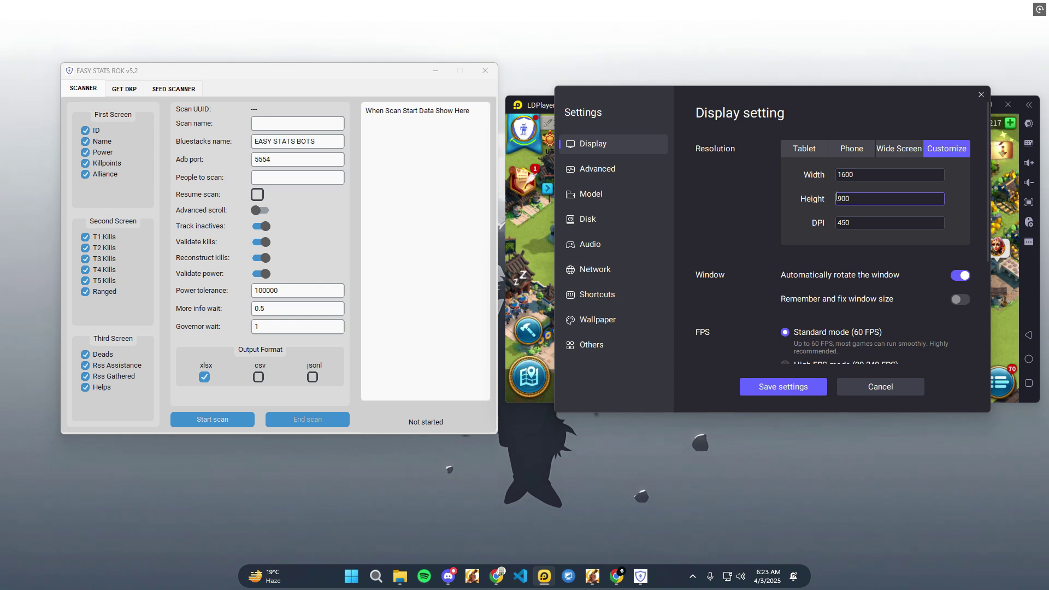
double_click(874, 224)
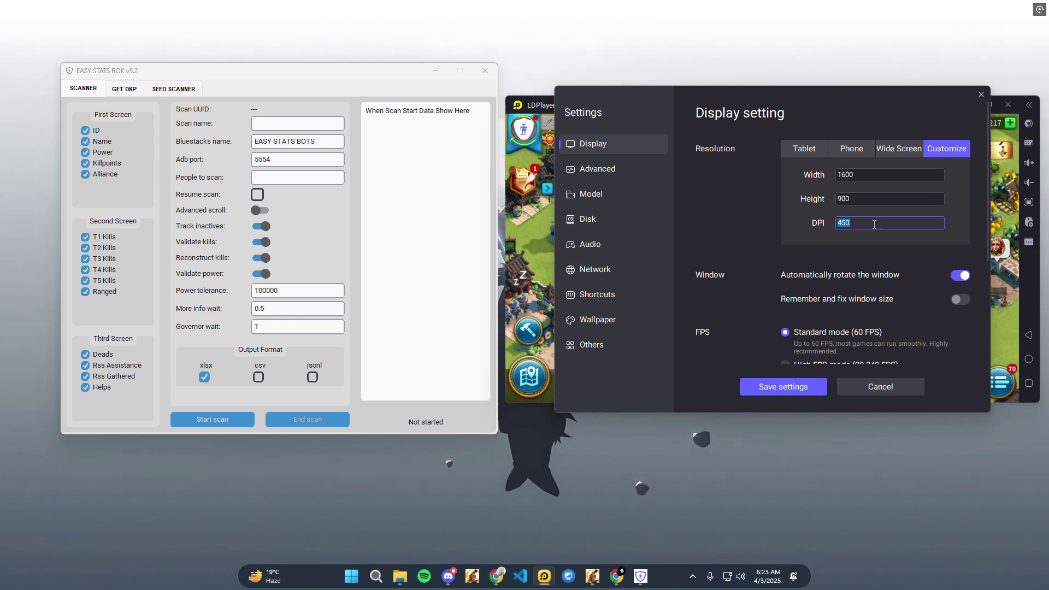
left_click(629, 342)
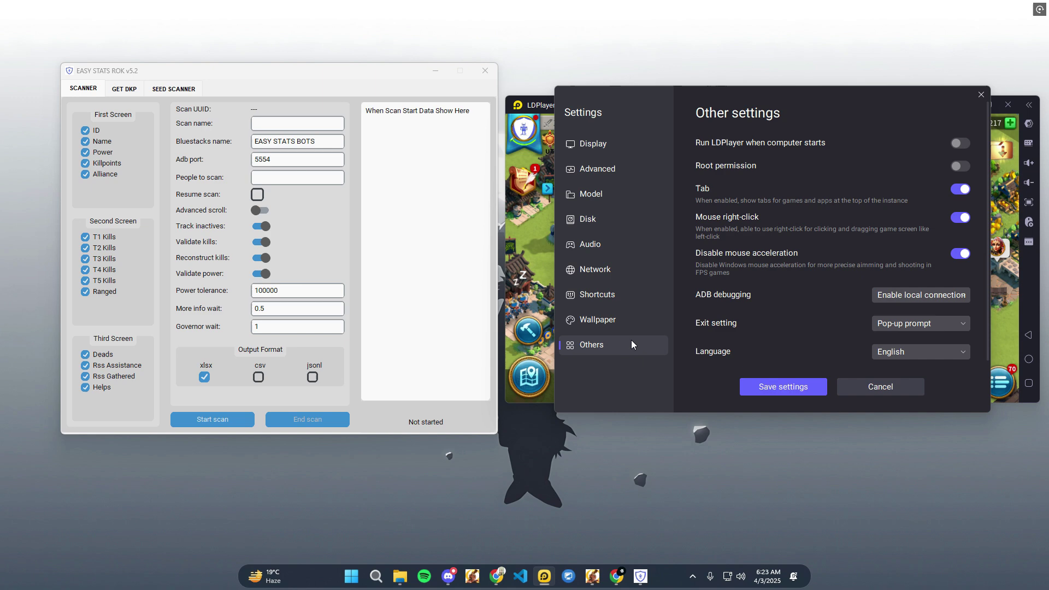
left_click(918, 296)
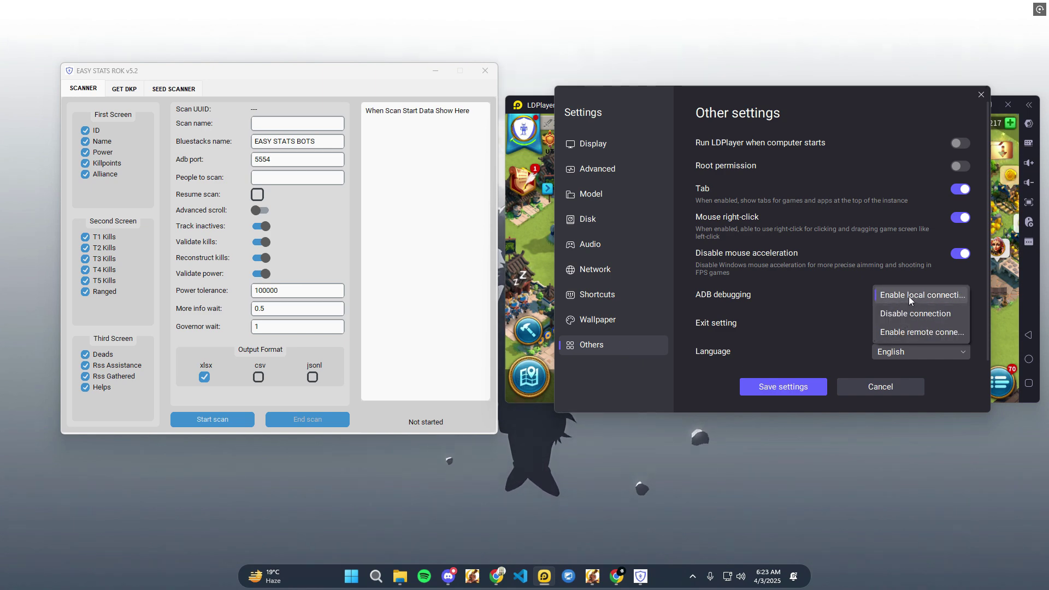
- Save LDPlayer settings with local ADB connection and keep English as the game language
left_click(801, 388)
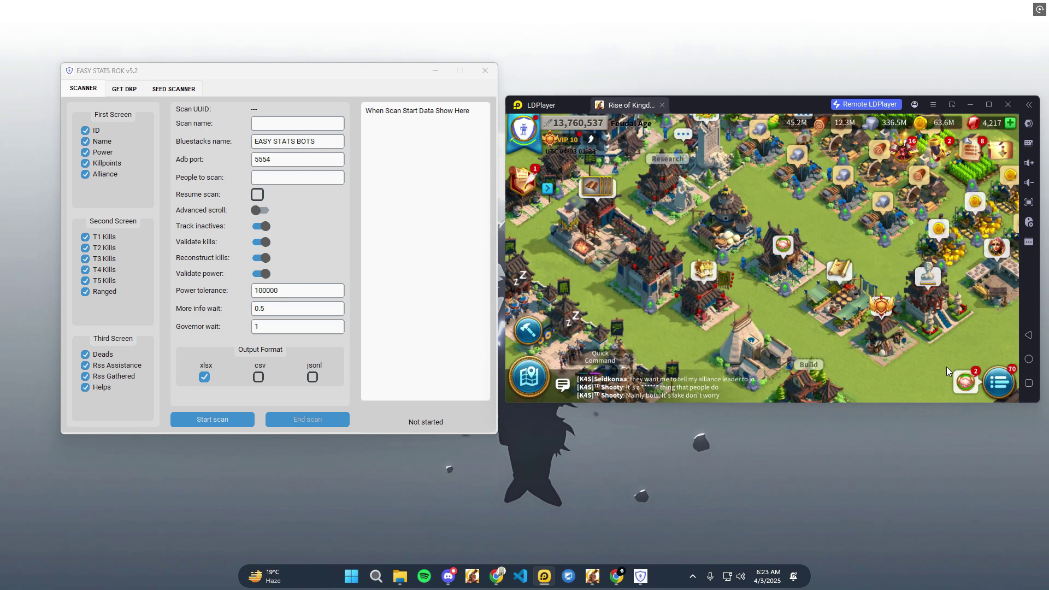
left_click(543, 147)
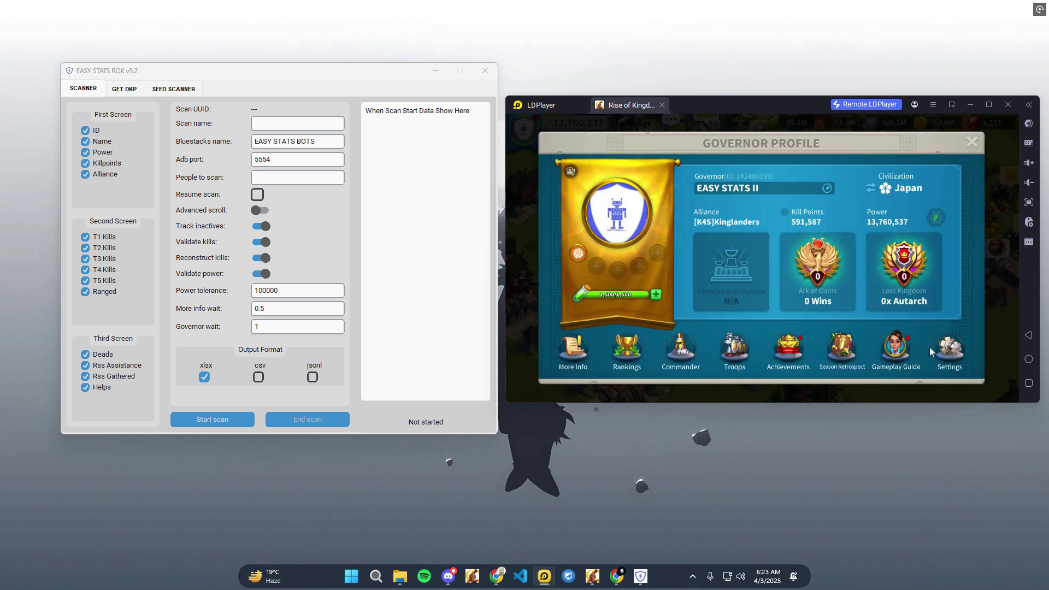
left_click(932, 346)
left_click(867, 269)
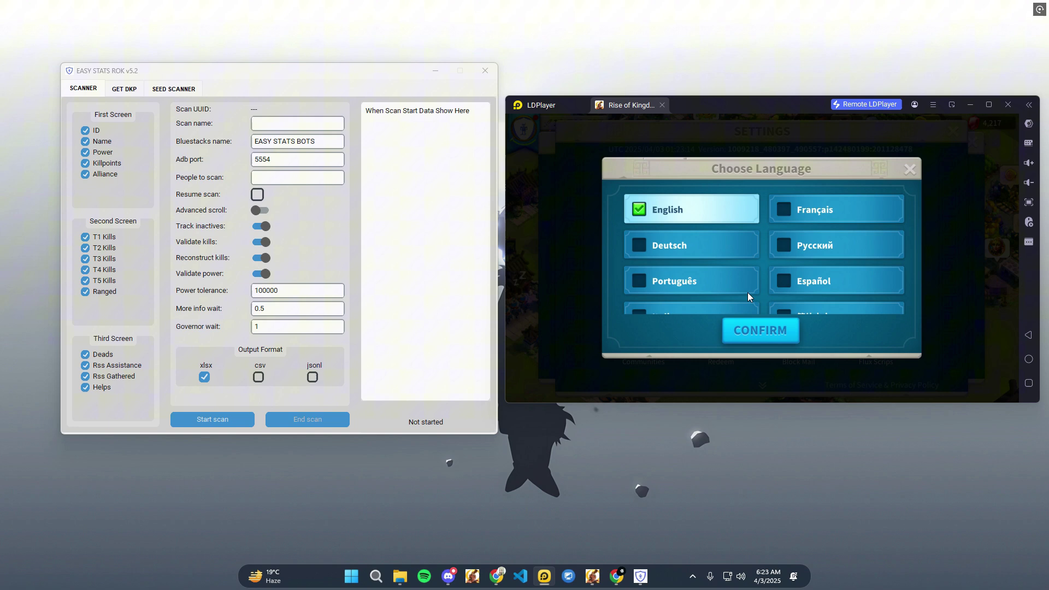
left_click(765, 329)
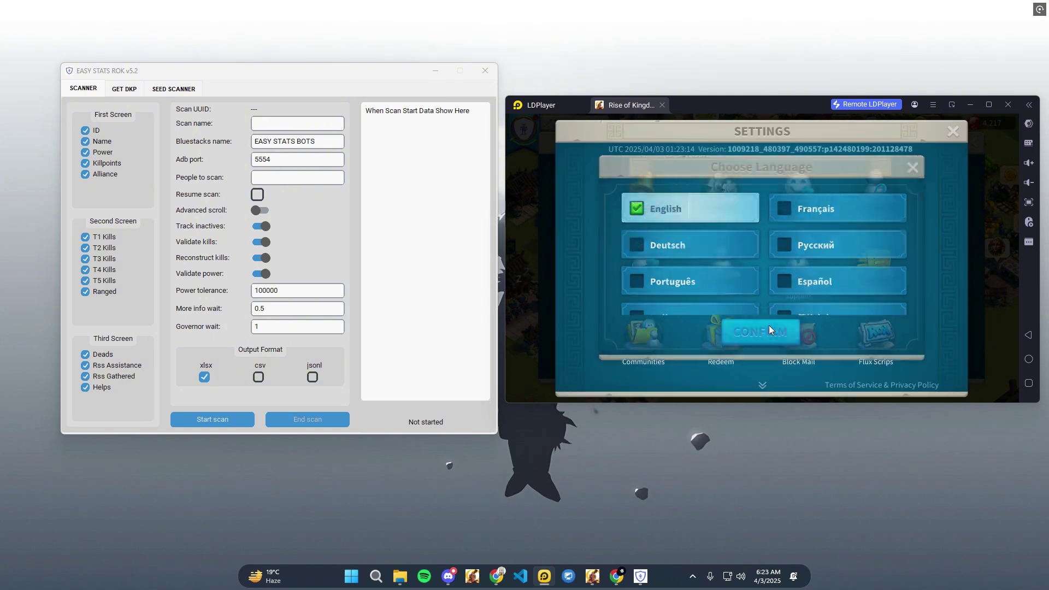
left_click(952, 137)
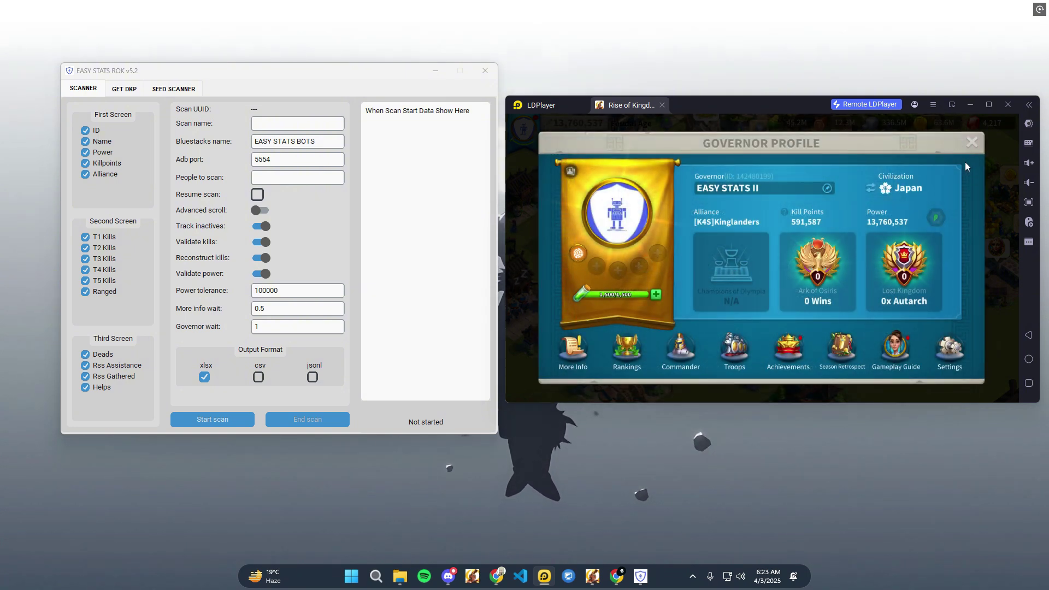
left_click(966, 144)
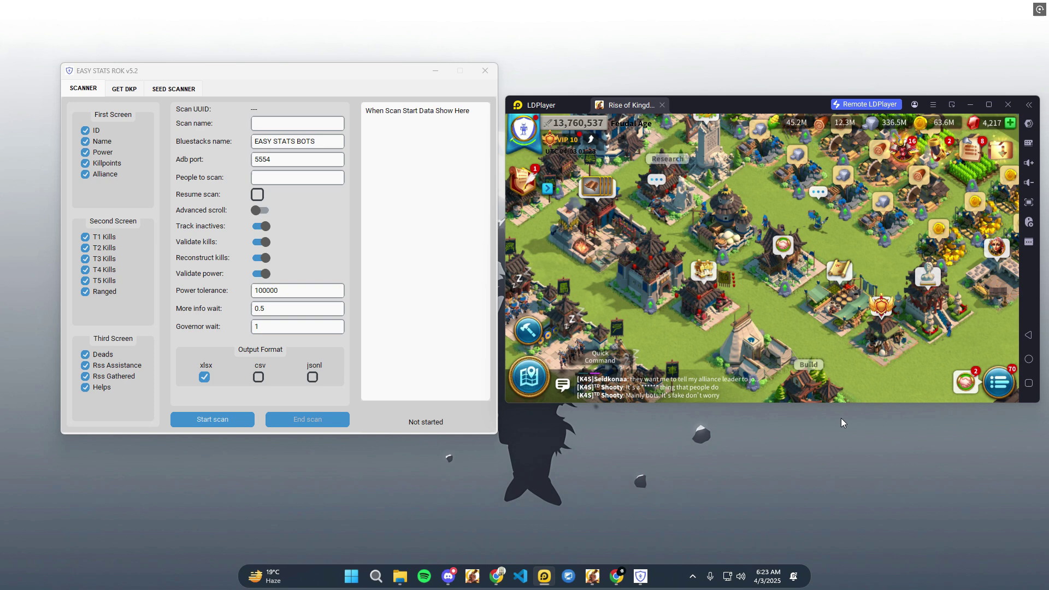
- Show the Individual Power Rankings and untick Helps and Rss Gathered on the third screen
left_click(525, 130)
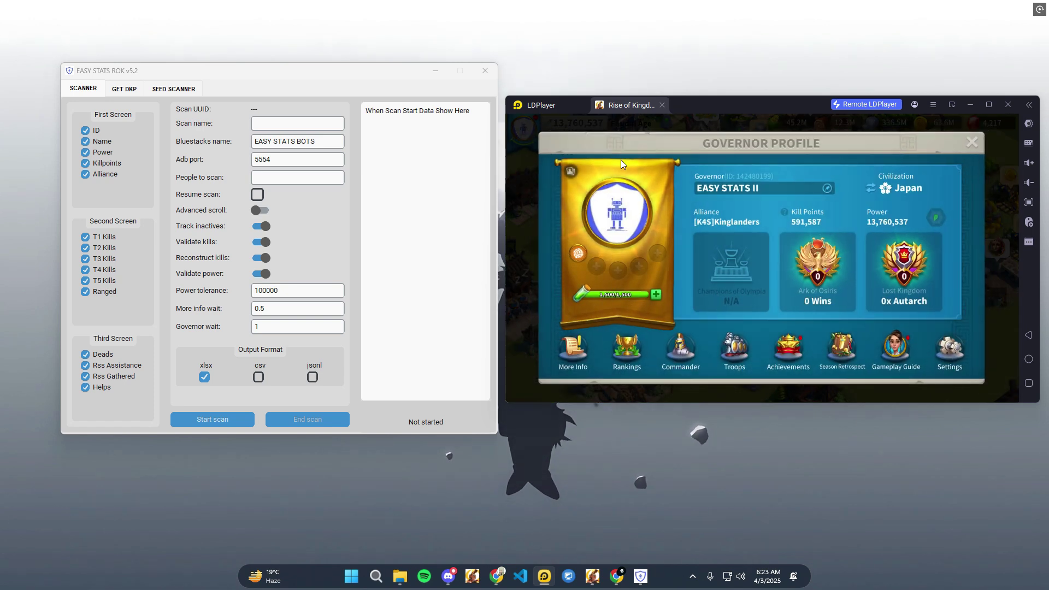
left_click(629, 354)
left_click(644, 281)
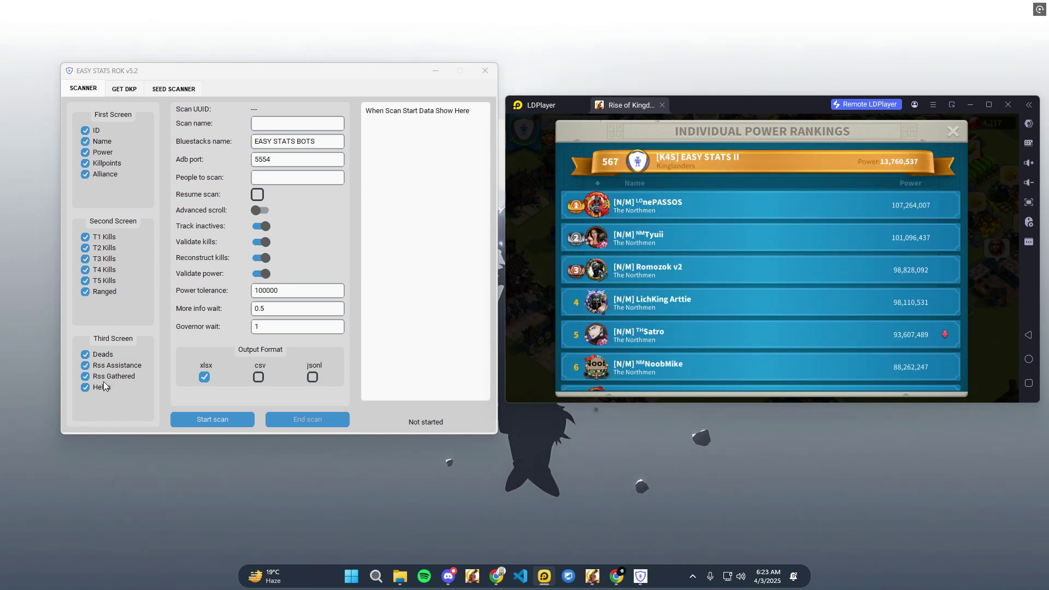
left_click(86, 388)
left_click(86, 376)
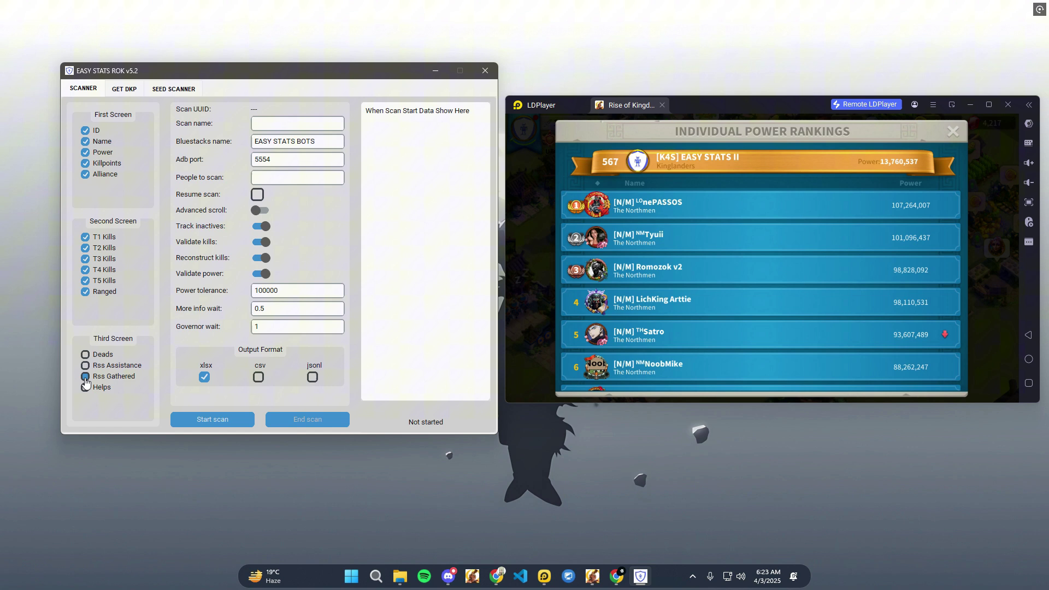
- Tick Deads, Rss Assistance, Rss Gathered and Helps, set People to scan, and start the 3400 scan
left_click(86, 355)
left_click(86, 366)
left_click(86, 376)
left_click(86, 388)
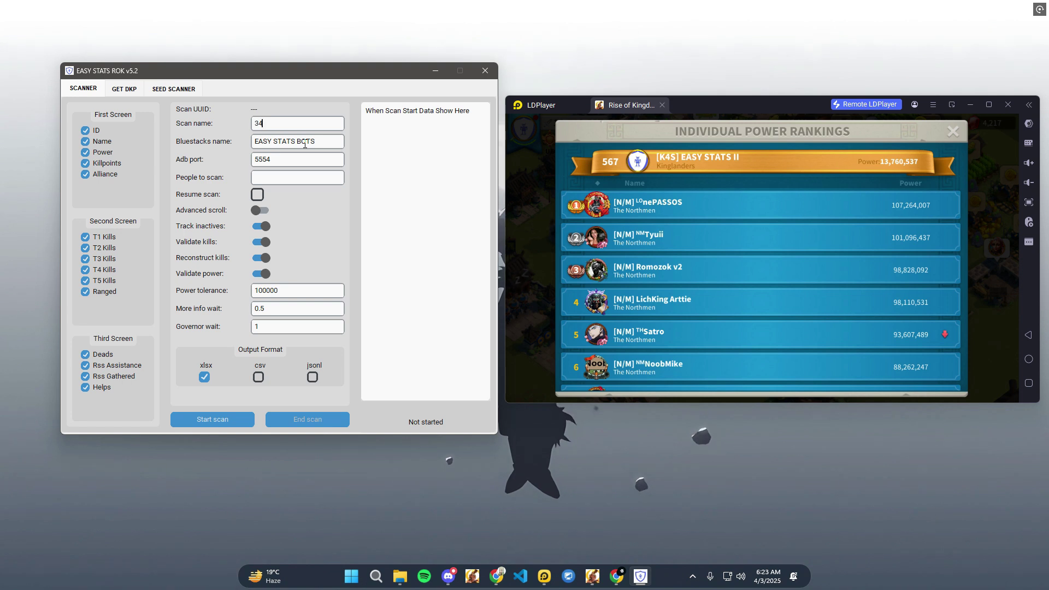
left_click(324, 180)
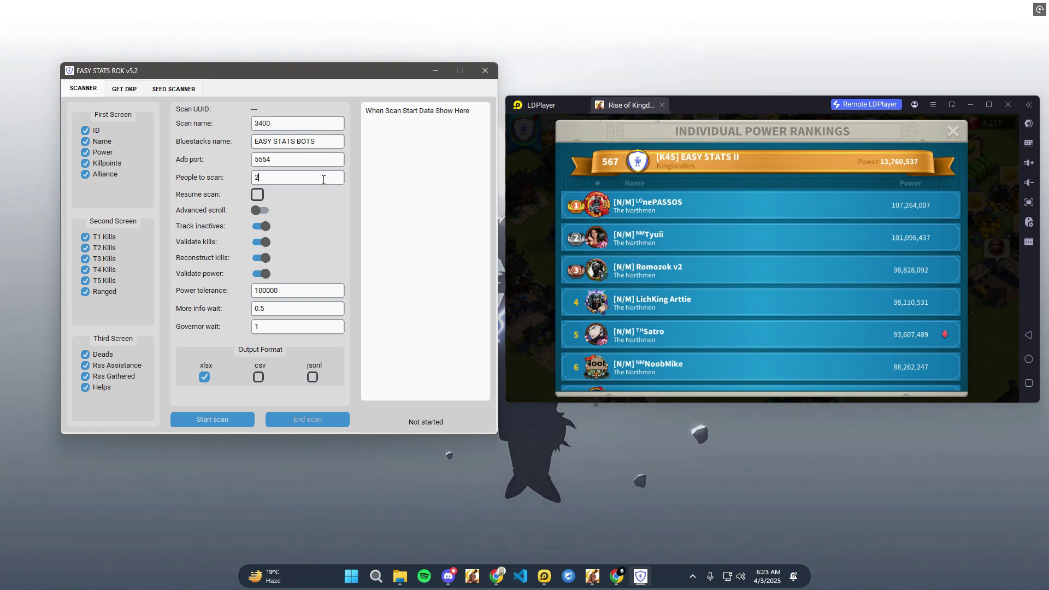
type("2")
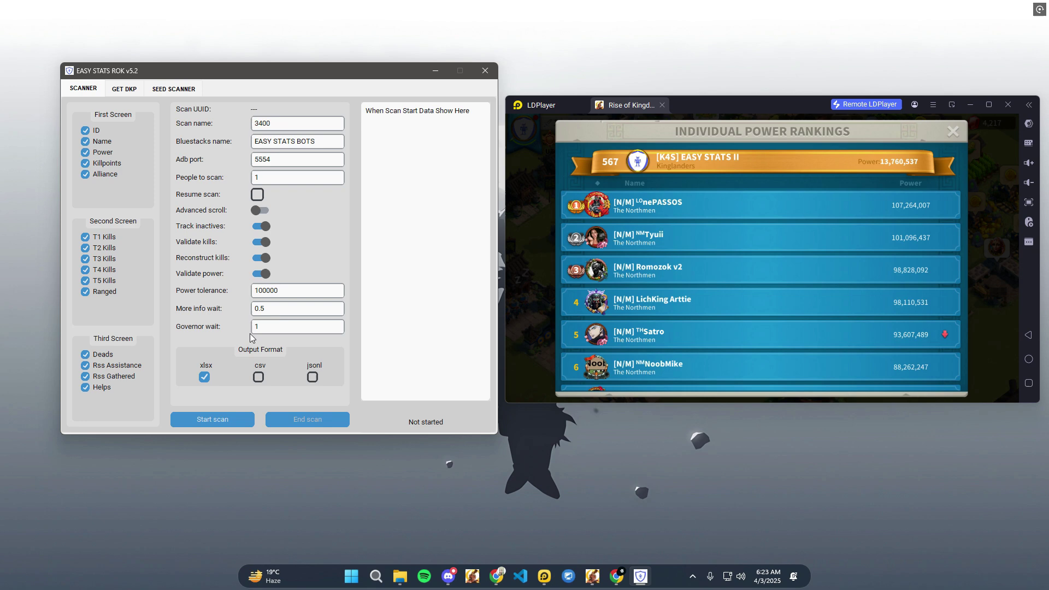
left_click(216, 419)
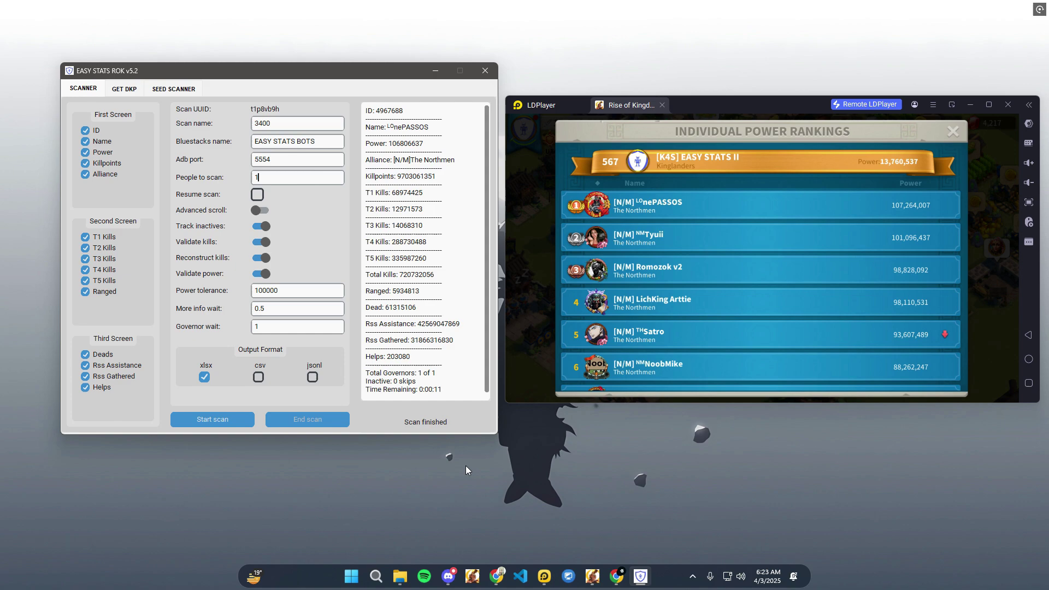
mouse_move(403, 579)
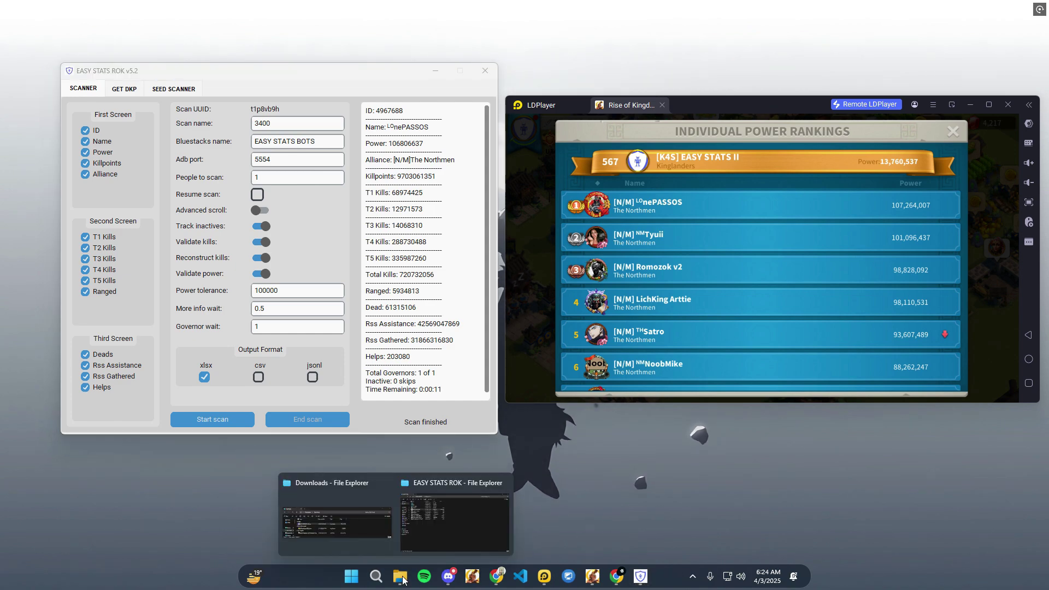
left_click(444, 545)
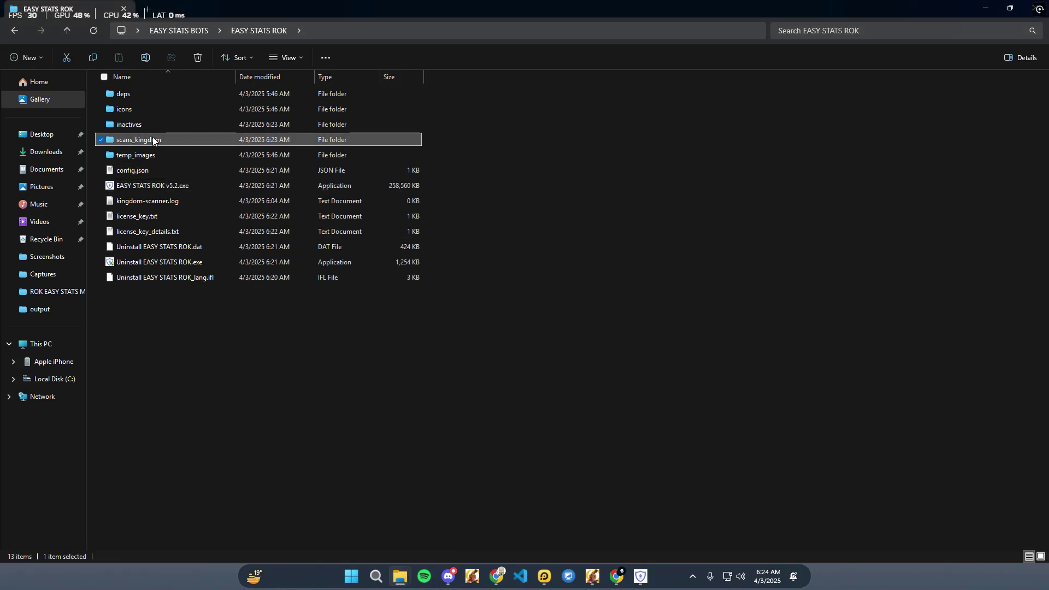
double_click(153, 139)
left_click(223, 94)
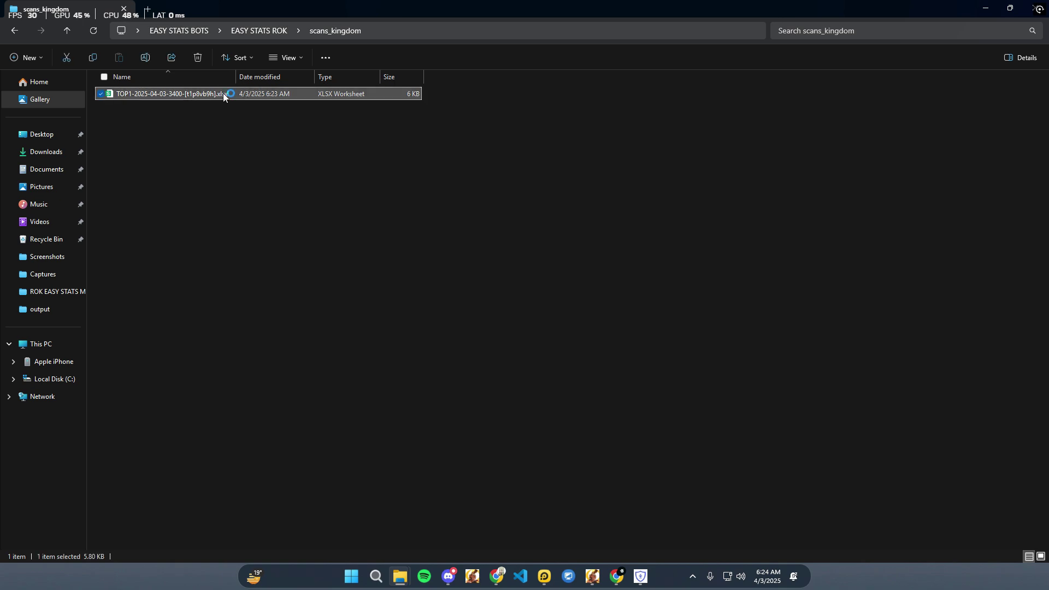
double_click(223, 93)
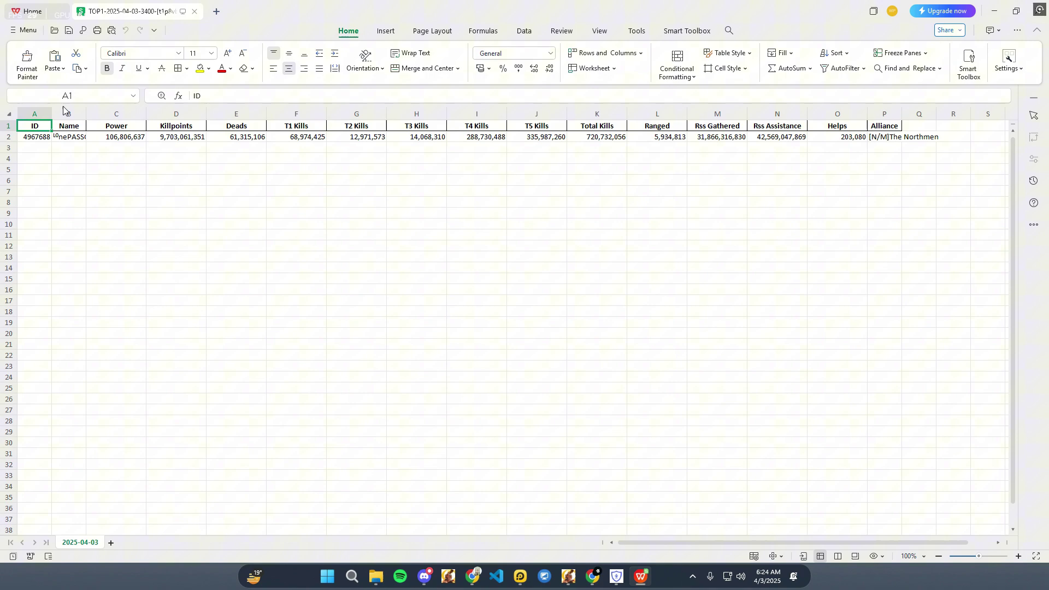
- Close the spreadsheet and inspect the empty inactives > 2025-04-03 > t1p8vb9h folder
left_click(1038, 10)
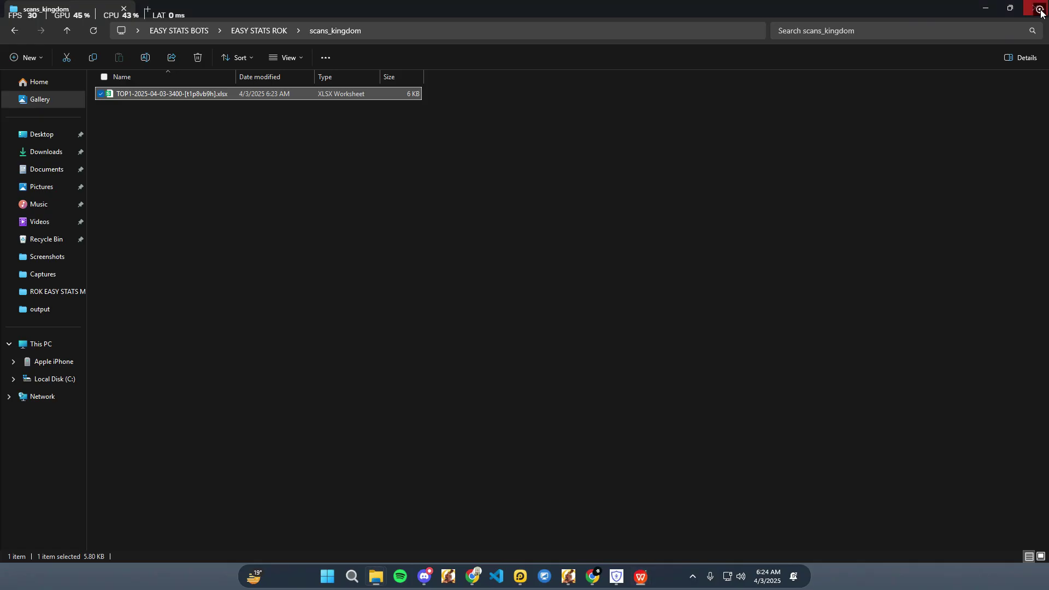
left_click(15, 31)
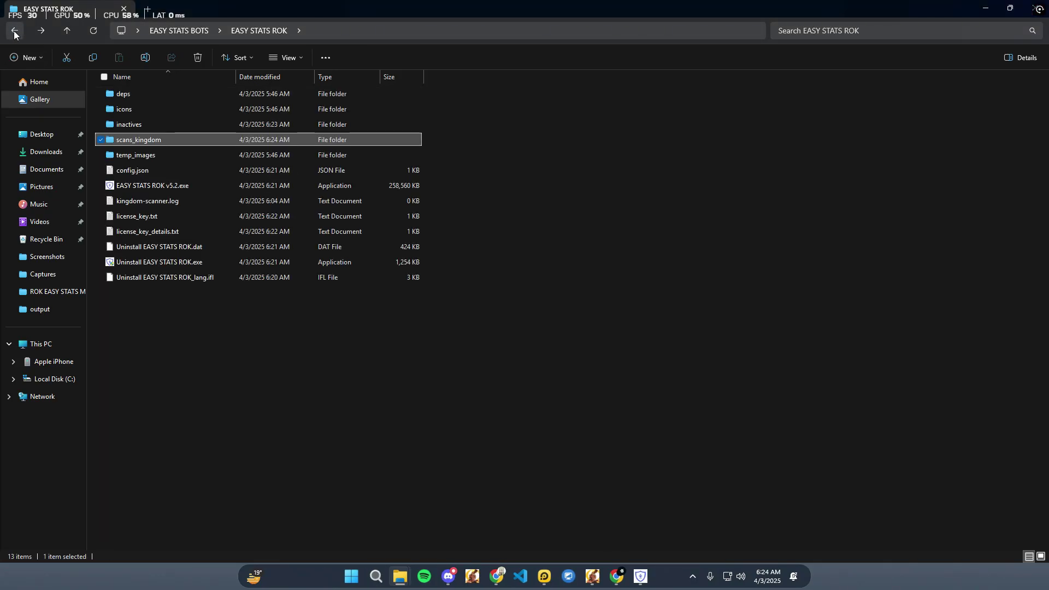
double_click(134, 121)
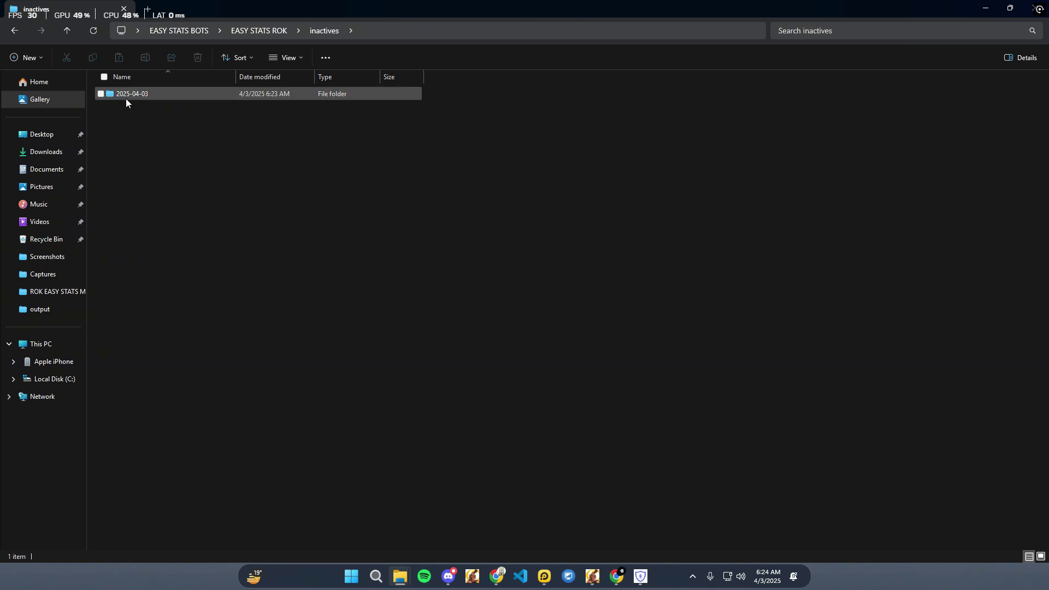
double_click(124, 97)
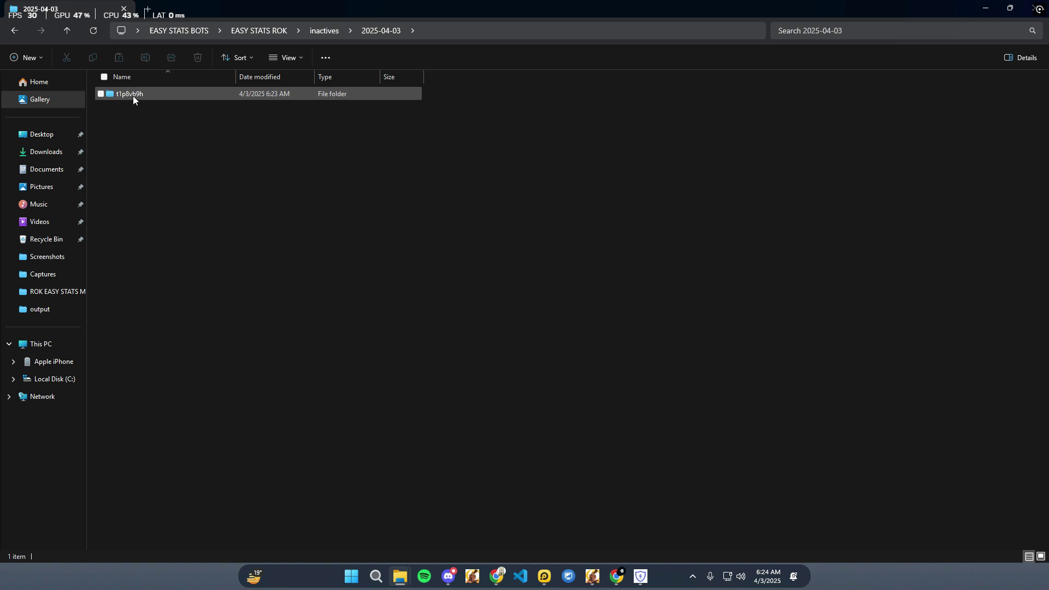
left_click(132, 93)
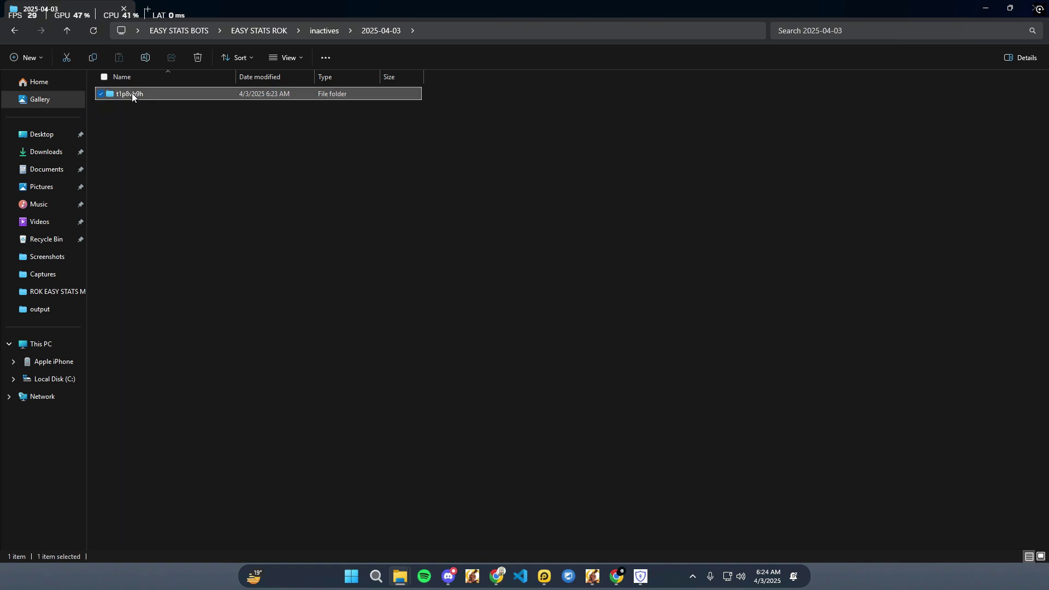
double_click(132, 93)
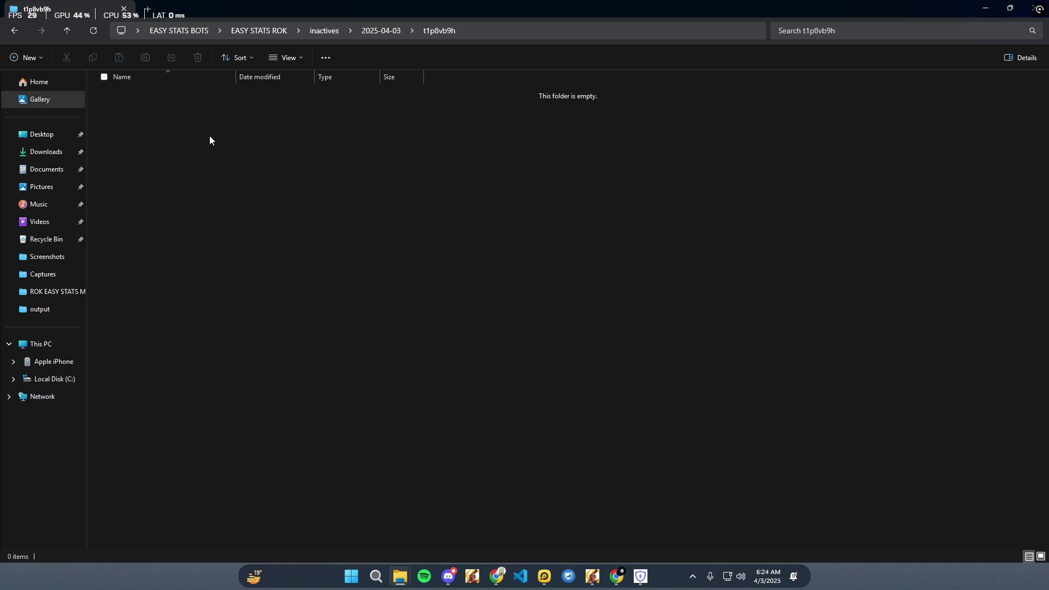
left_click(15, 32)
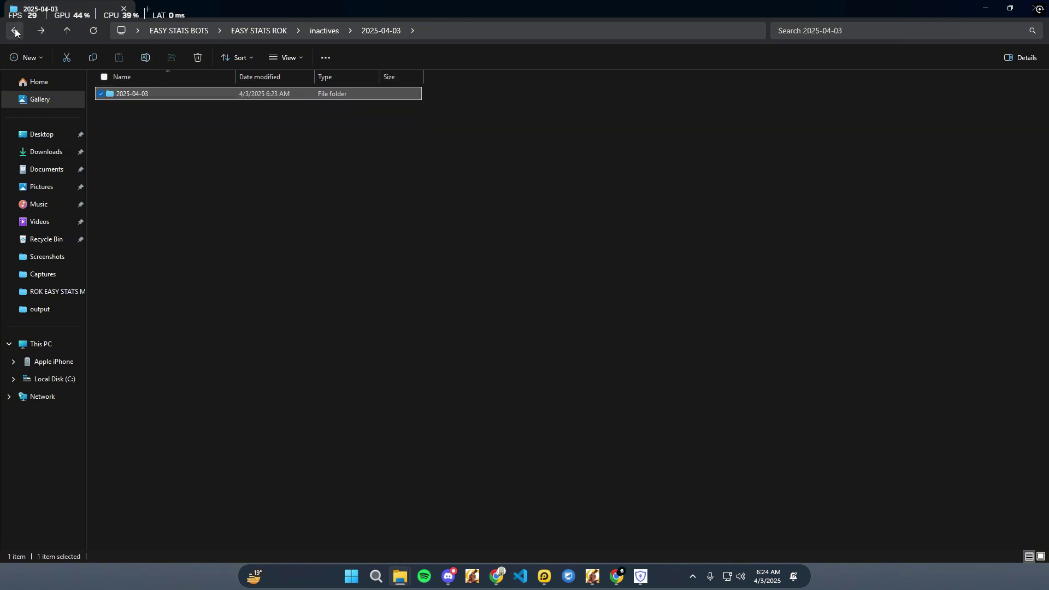
left_click(14, 32)
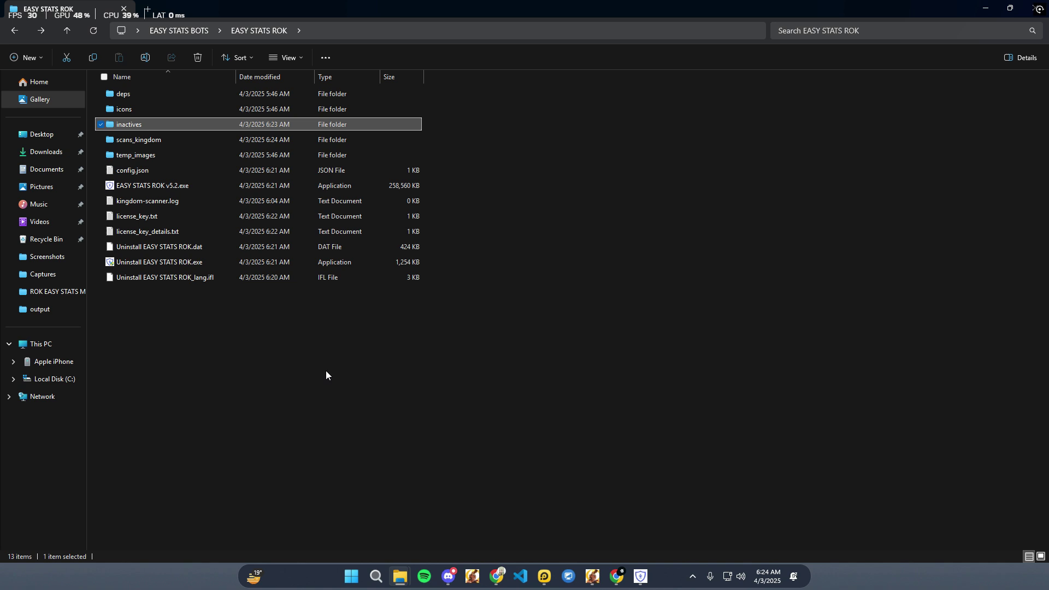
- Check kingdom-scanner.log in Notepad for the scan-complete line, then close it
double_click(184, 200)
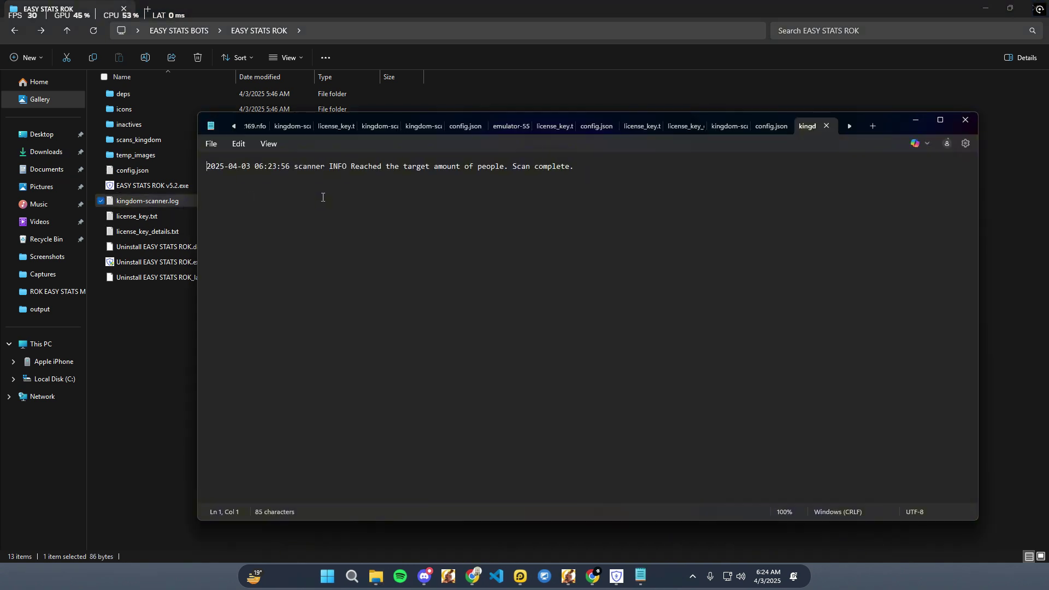
left_click_drag(581, 183, 194, 152)
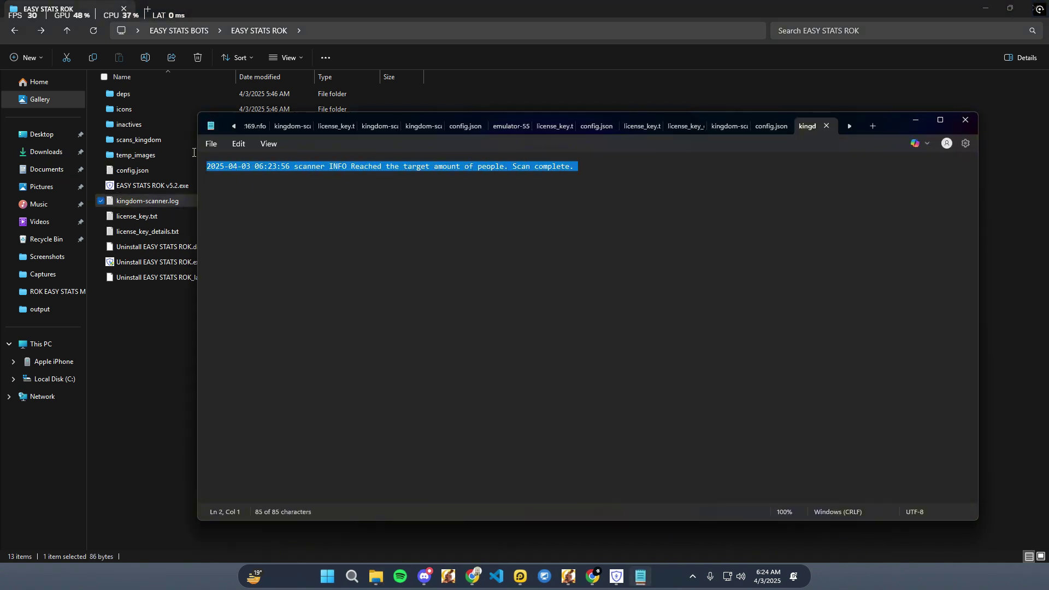
left_click(330, 228)
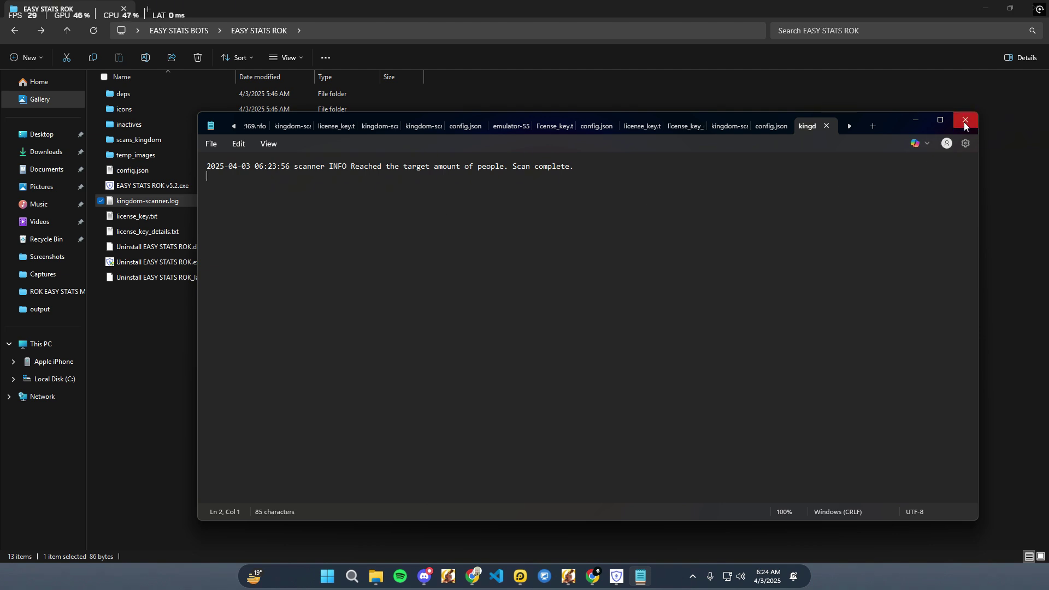
left_click(965, 123)
- On EASY STATS ROK's DKP page, load the TOP350 3400 main scan as the before-war file
left_click(641, 576)
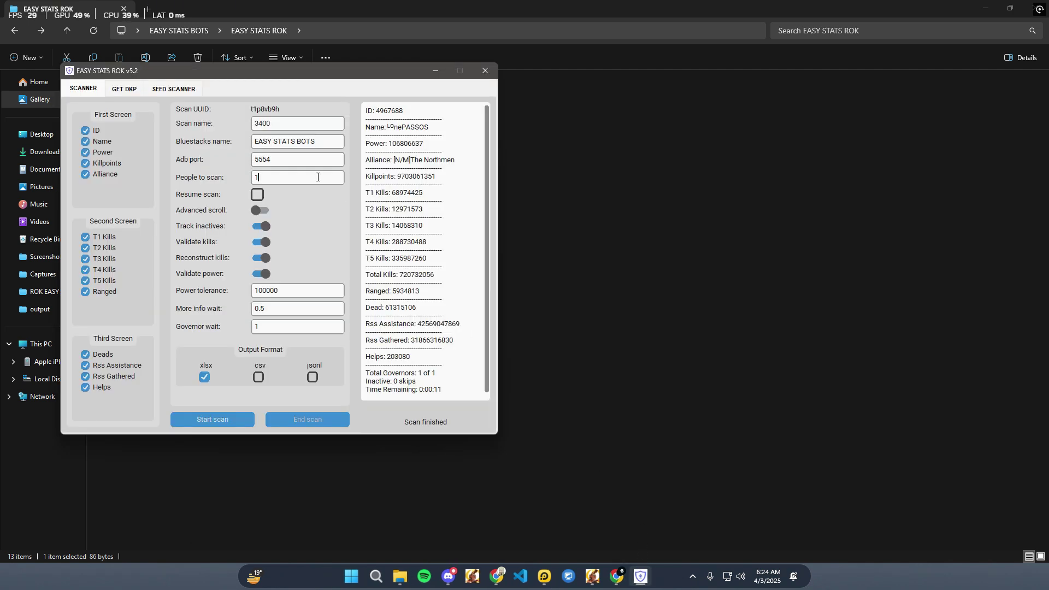
left_click(117, 93)
left_click_drag(162, 75, 396, 106)
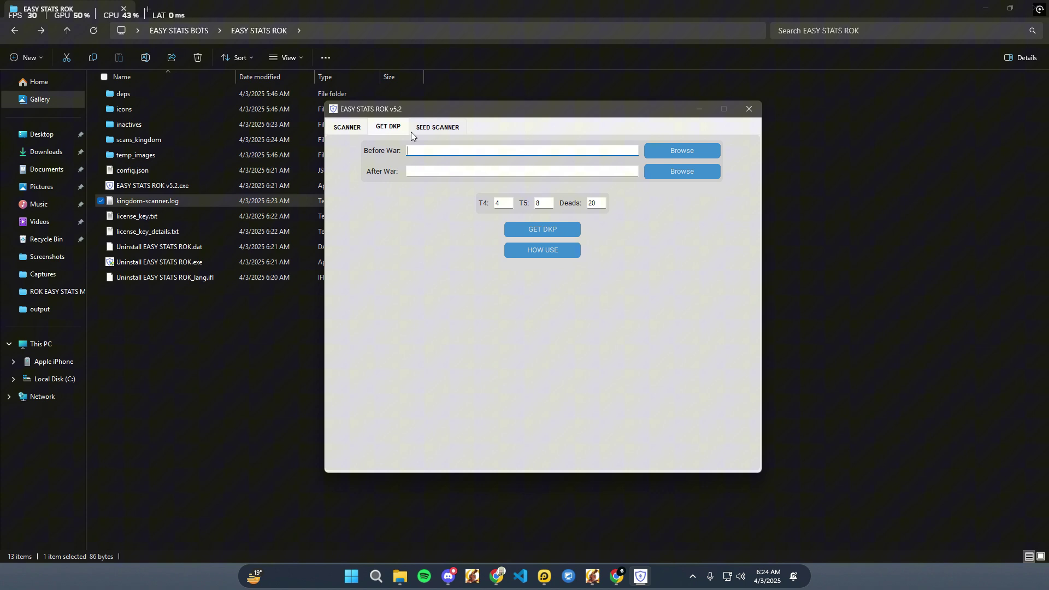
left_click(678, 151)
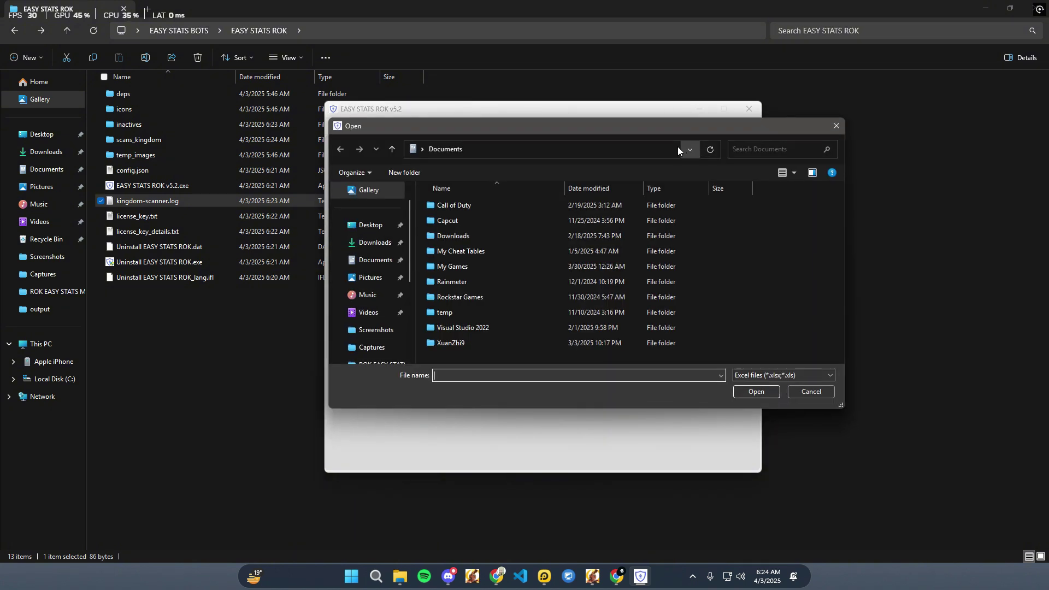
left_click(530, 267)
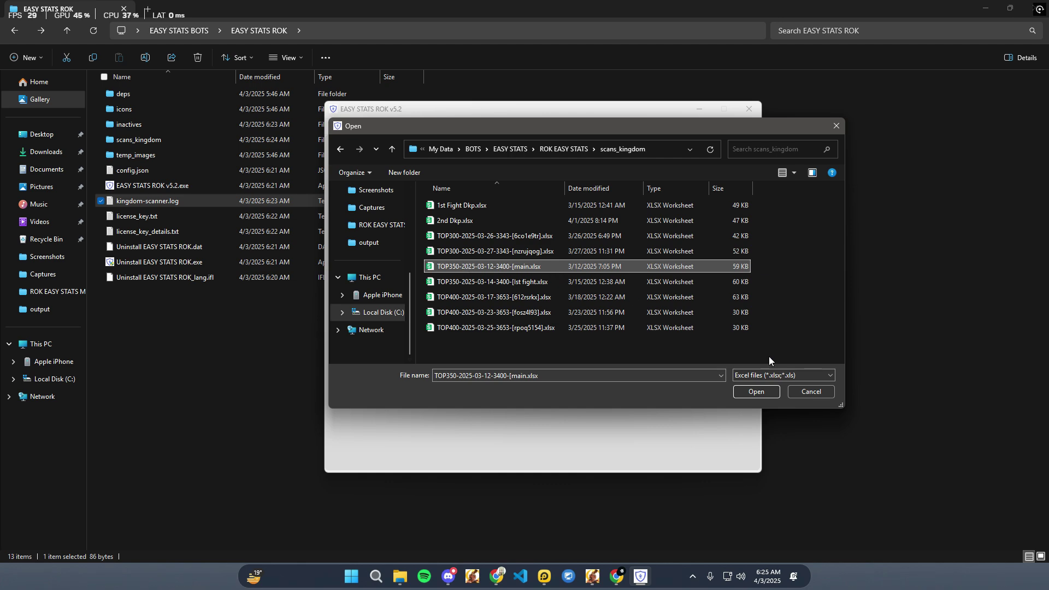
left_click(756, 391)
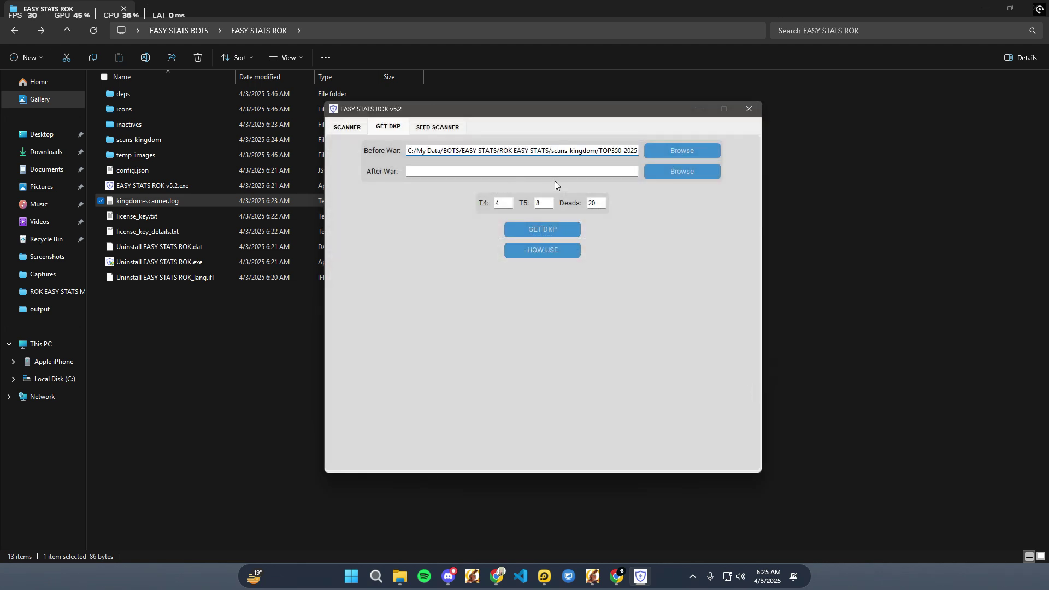
- Load the TOP350 1st fight after-war scan and save the DKP result over 1st Fight Dkp.xlsx
left_click(668, 173)
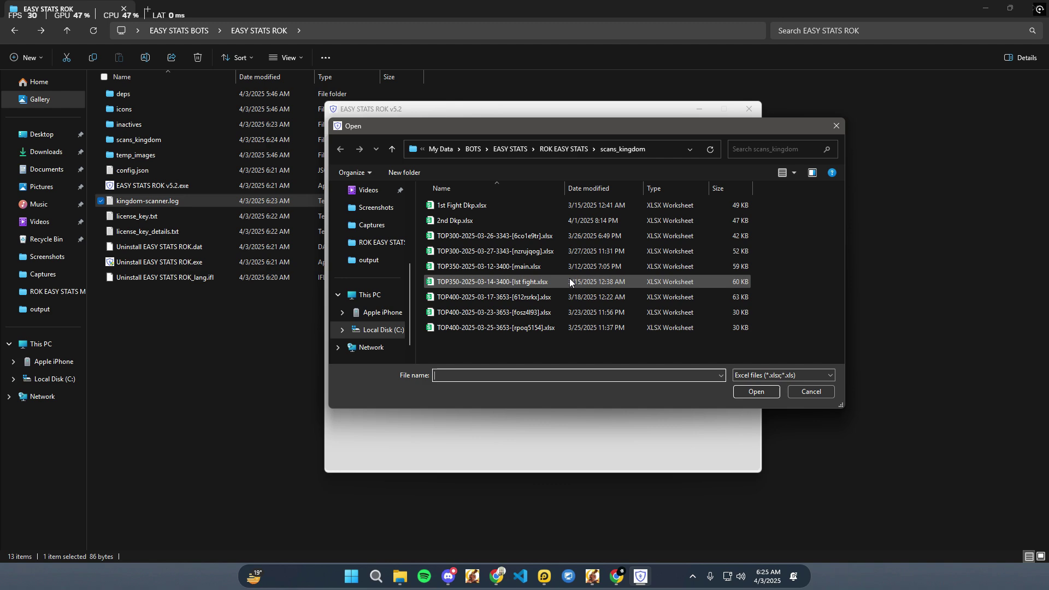
left_click(474, 280)
left_click(757, 392)
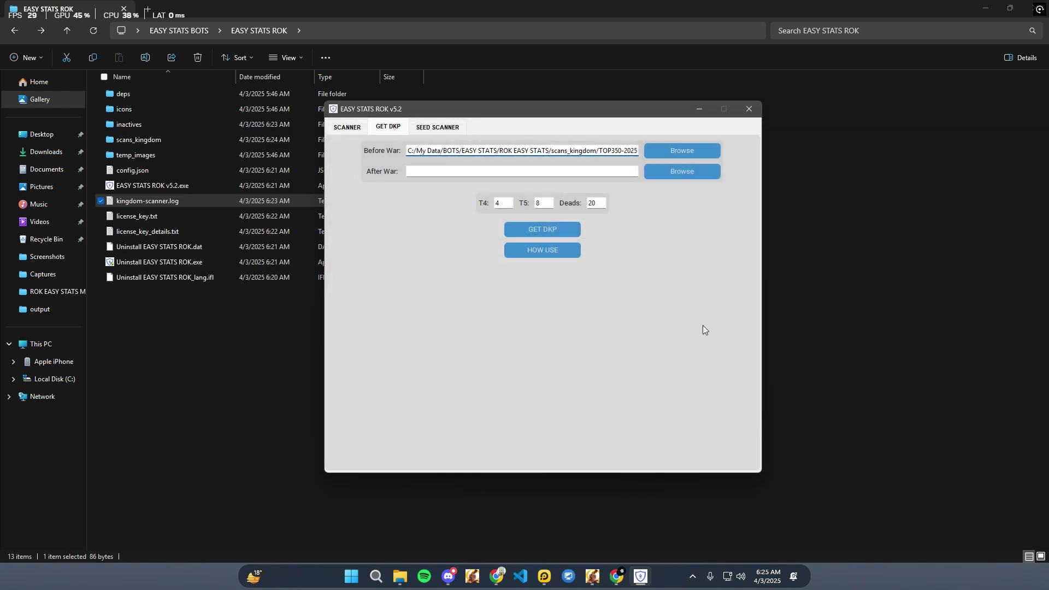
left_click(546, 230)
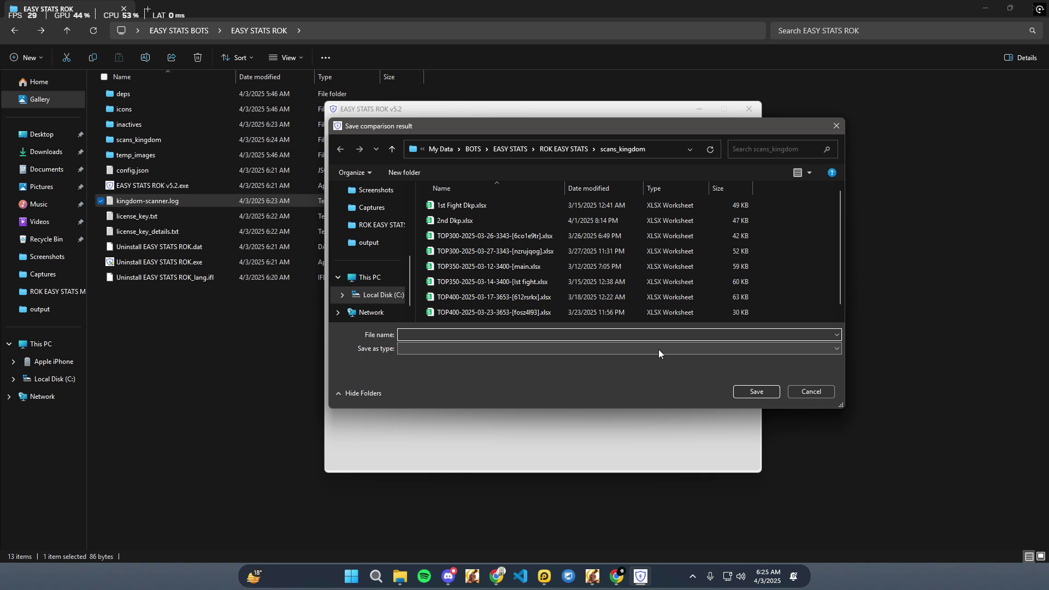
left_click(461, 207)
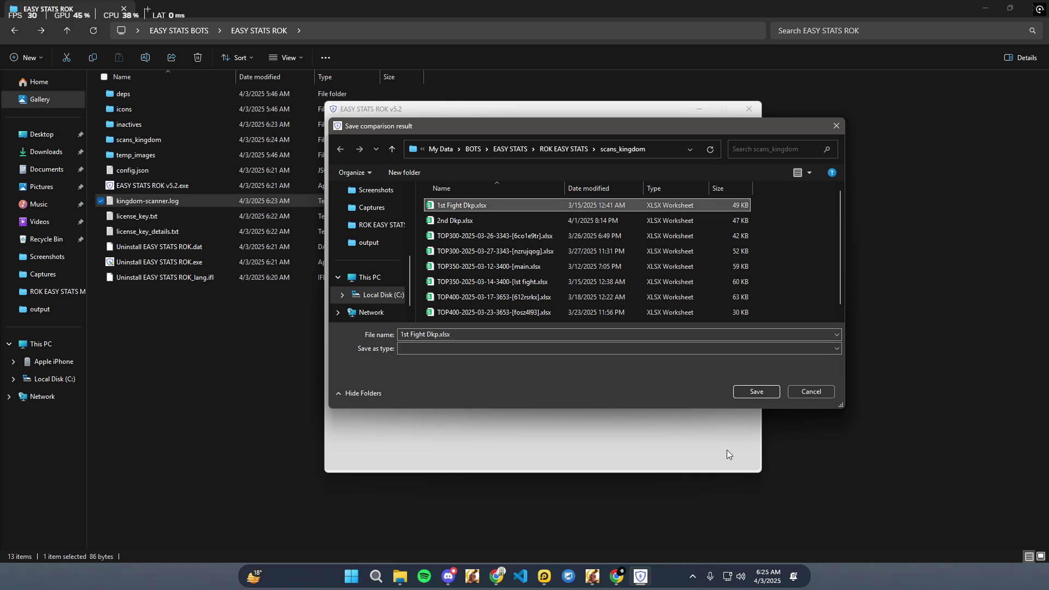
left_click(744, 392)
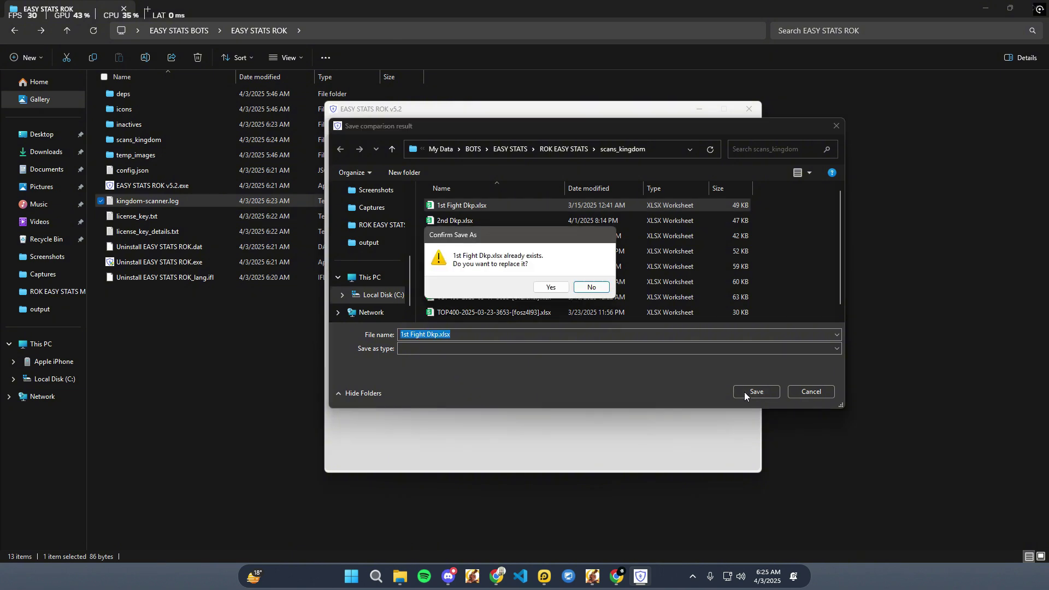
left_click(547, 289)
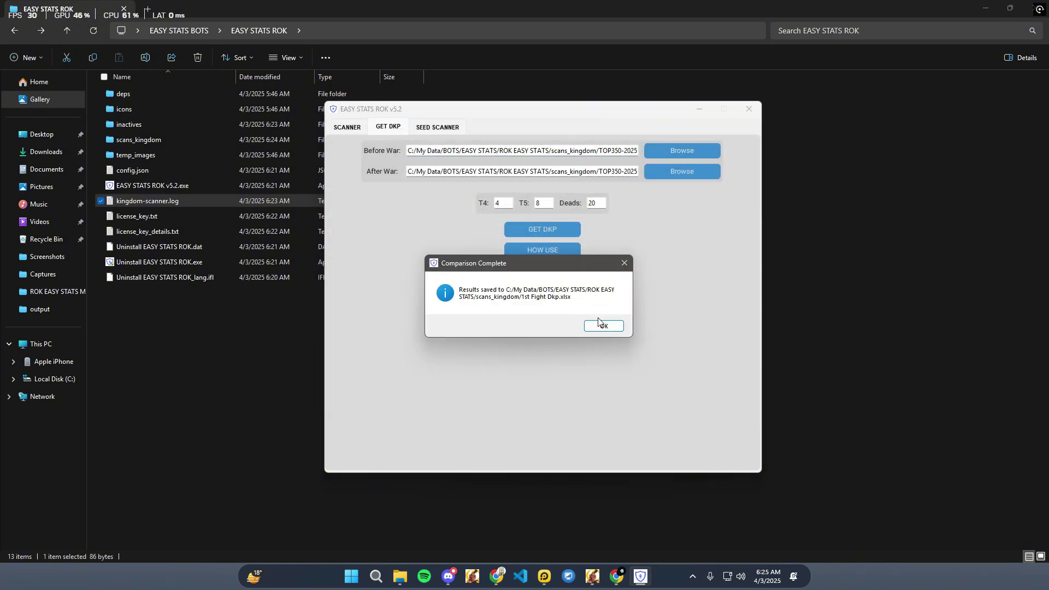
left_click(622, 328)
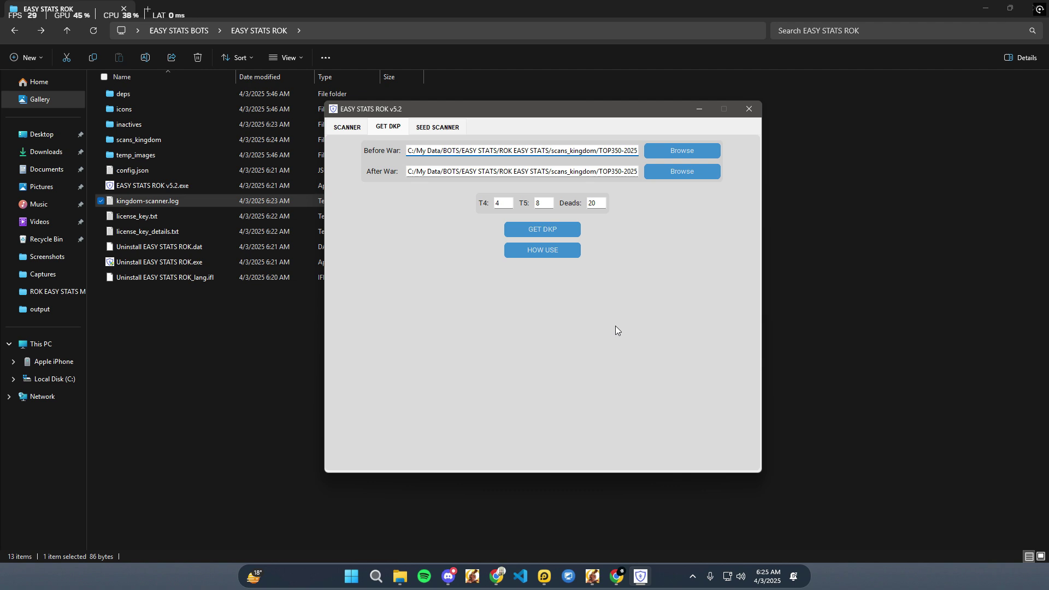
- Close EASY STATS ROK and open 1st Fight Dkp.xlsx from C:\My Data\BOTS\EASY STATS\ROK EASY STATS\scans_kingdom
left_click(748, 115)
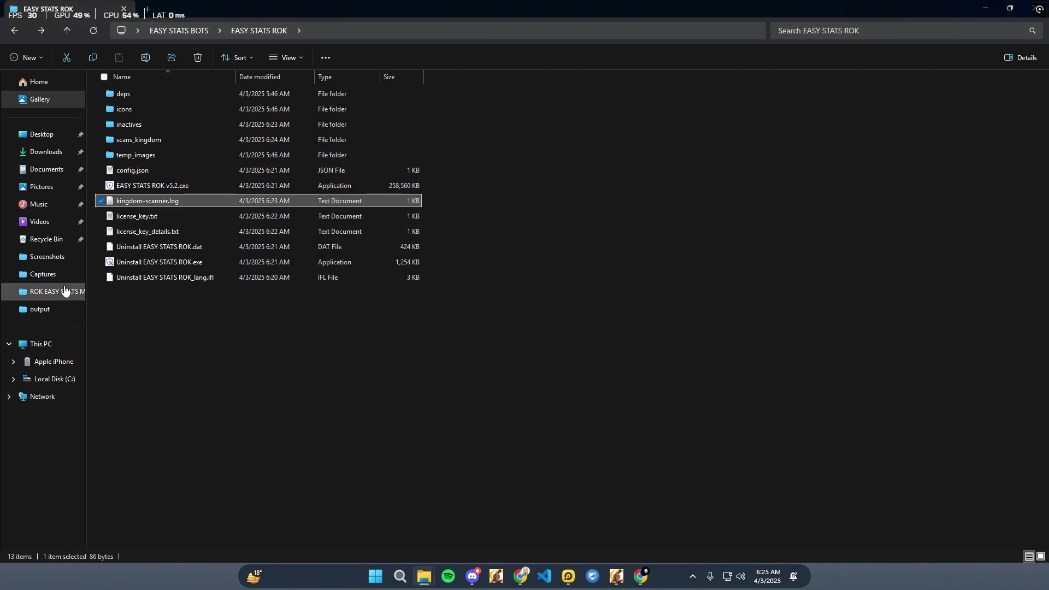
left_click(47, 381)
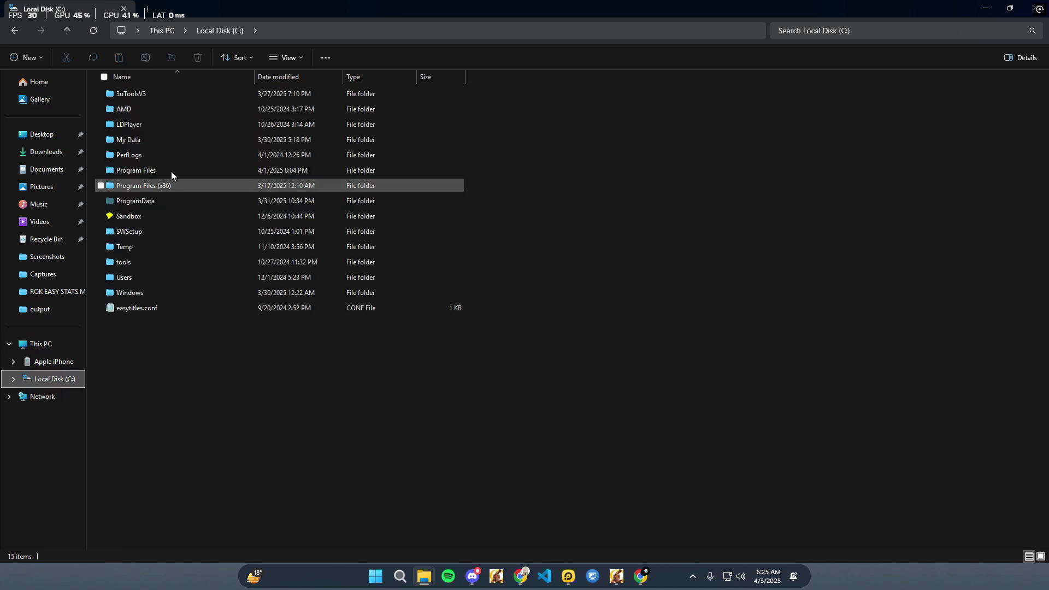
double_click(132, 140)
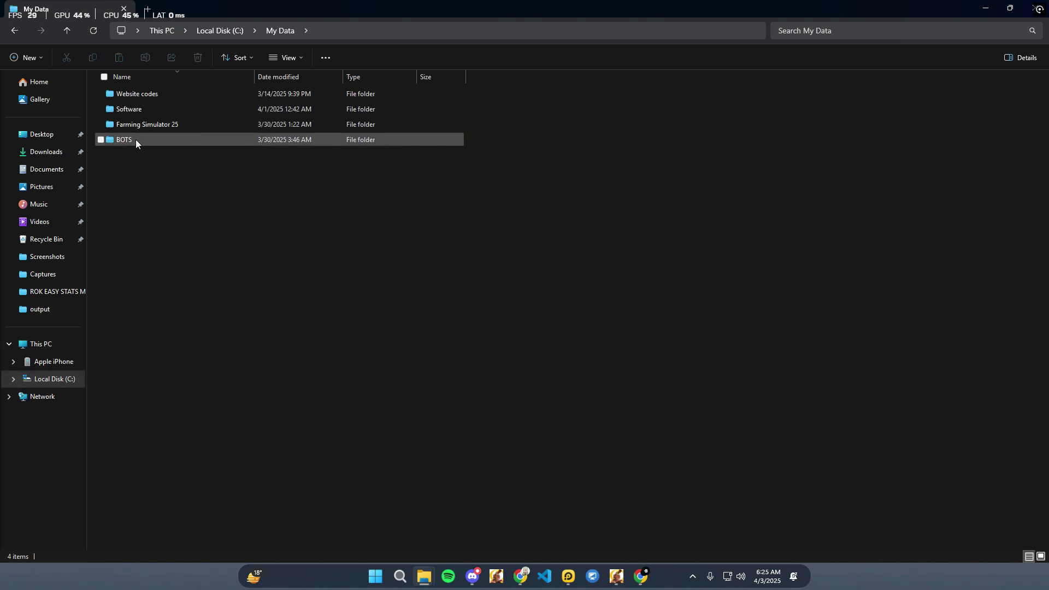
double_click(135, 139)
double_click(142, 122)
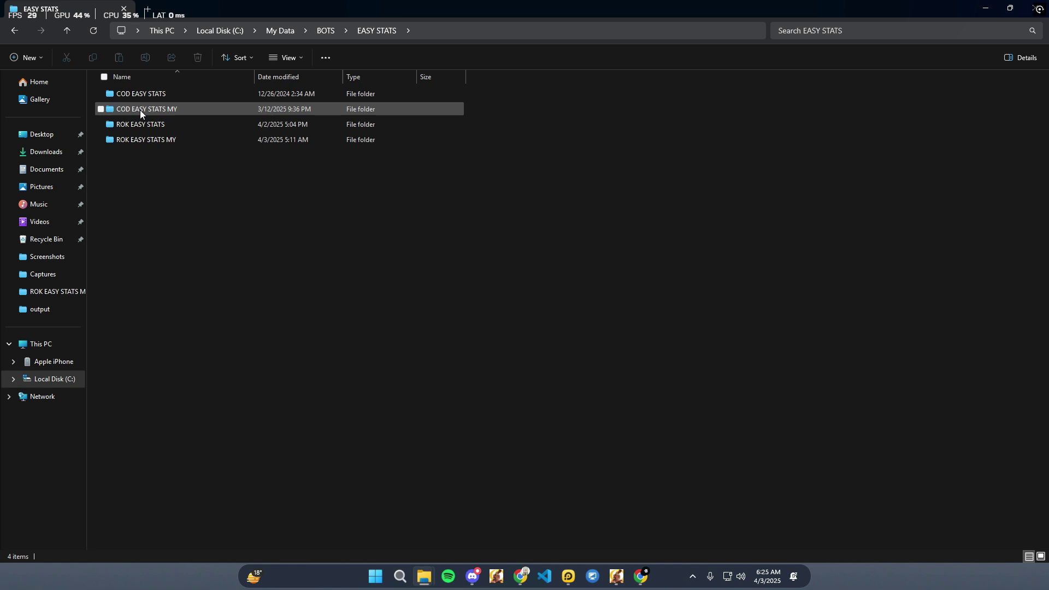
double_click(142, 125)
double_click(140, 123)
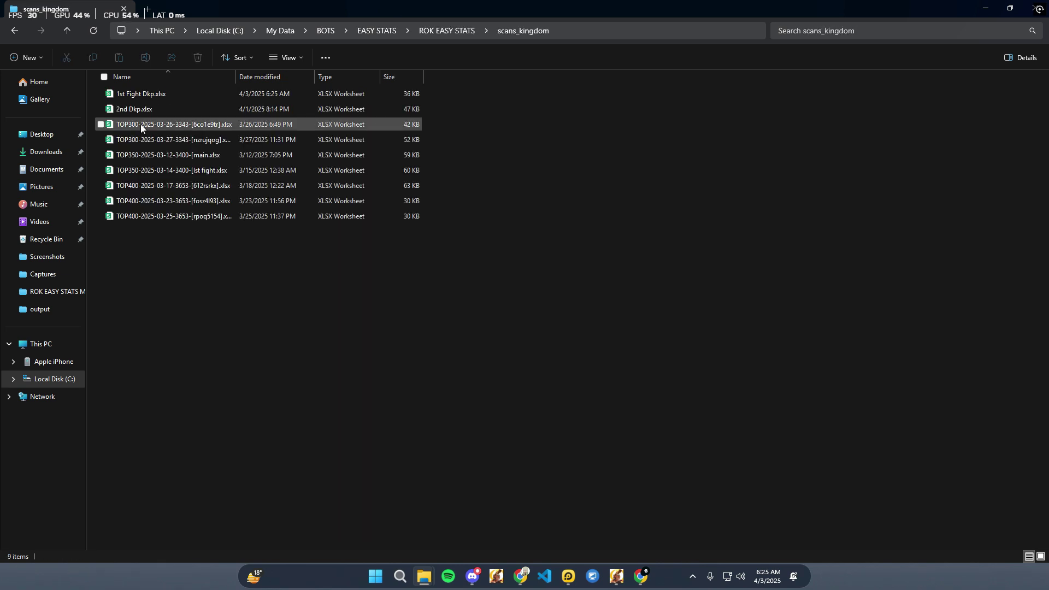
double_click(138, 95)
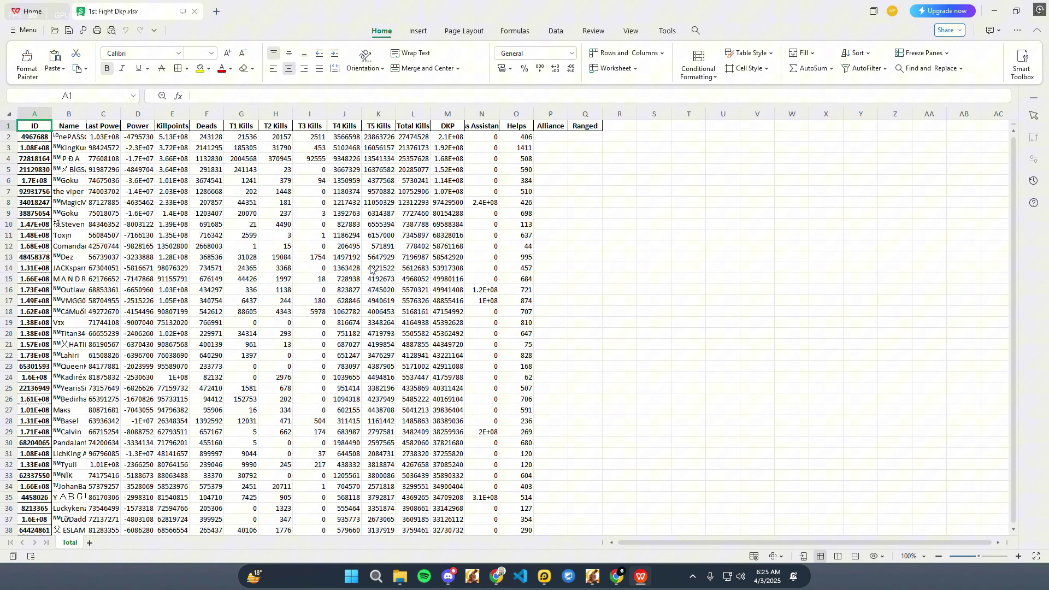
- Widen all columns of the DKP sheet equally so values show in full
left_click(371, 269)
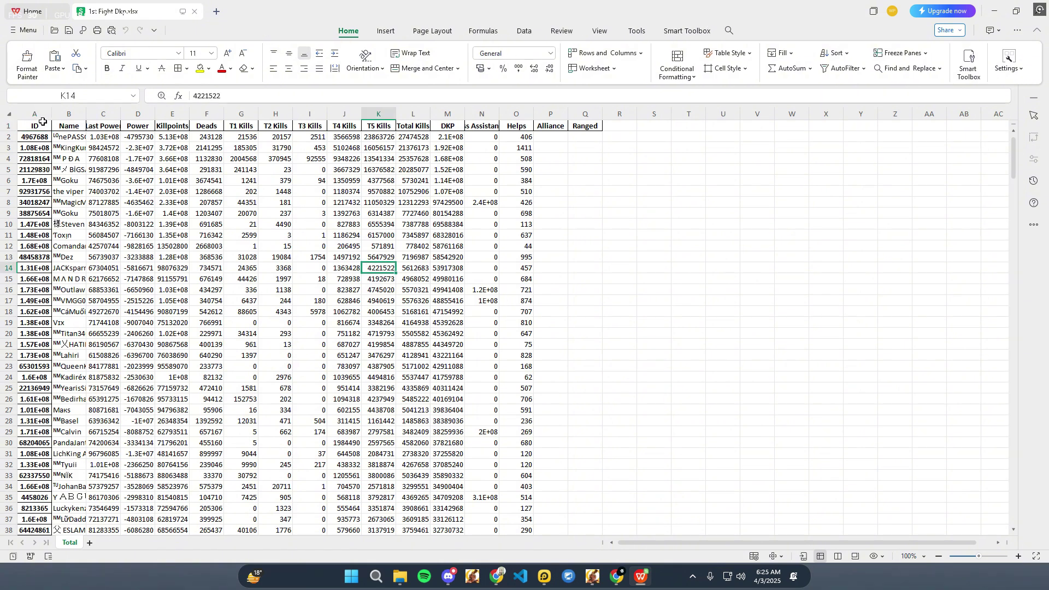
left_click(8, 114)
left_click_drag(52, 114, 80, 118)
left_click(781, 256)
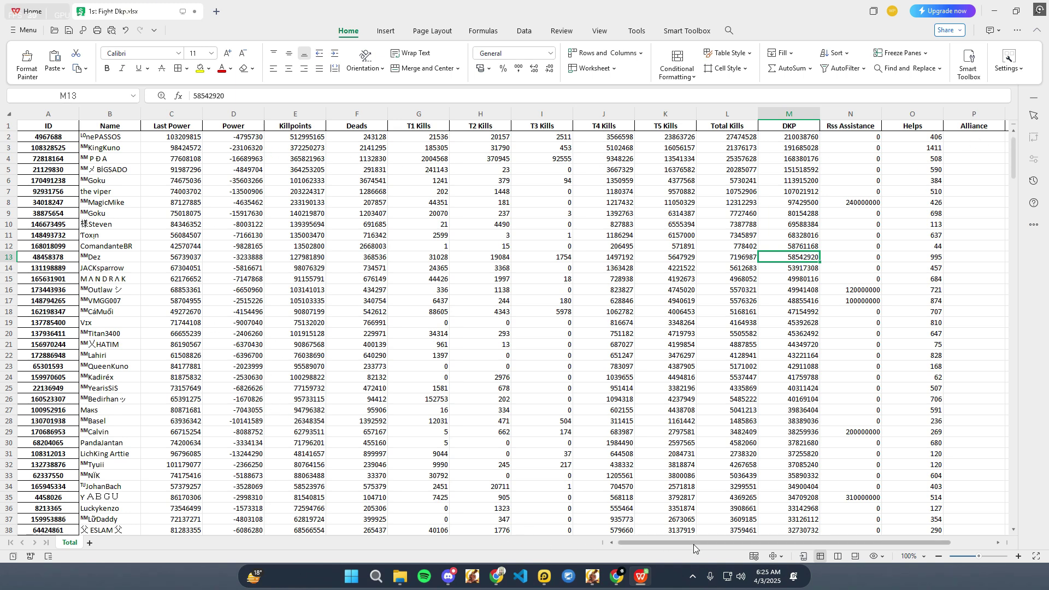
- Review the DKP values down to cell M31, then close the workbook
left_click_drag(693, 544, 765, 545)
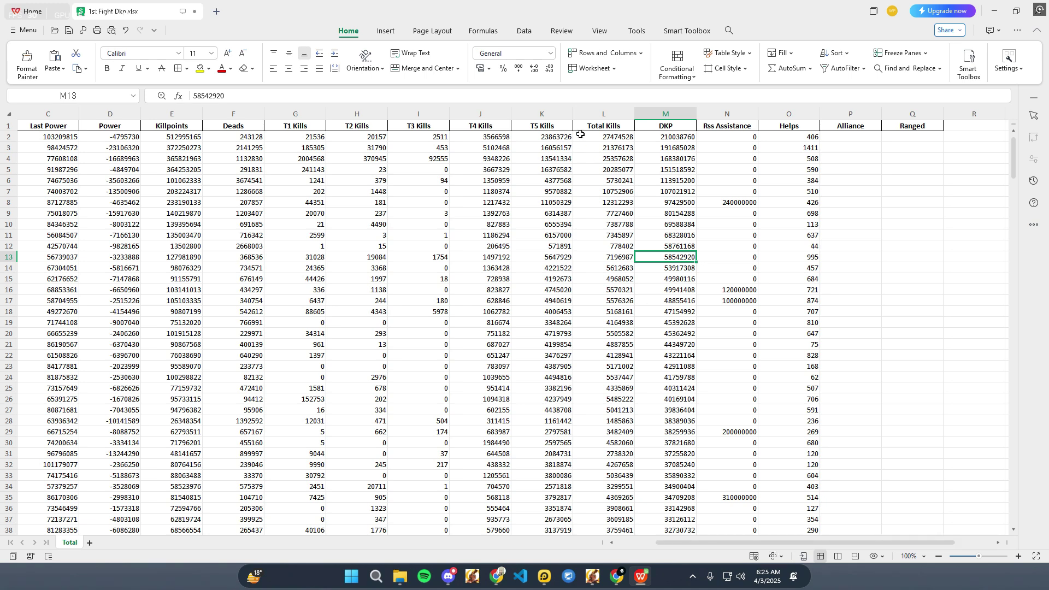
left_click_drag(729, 334, 730, 409)
left_click(683, 454)
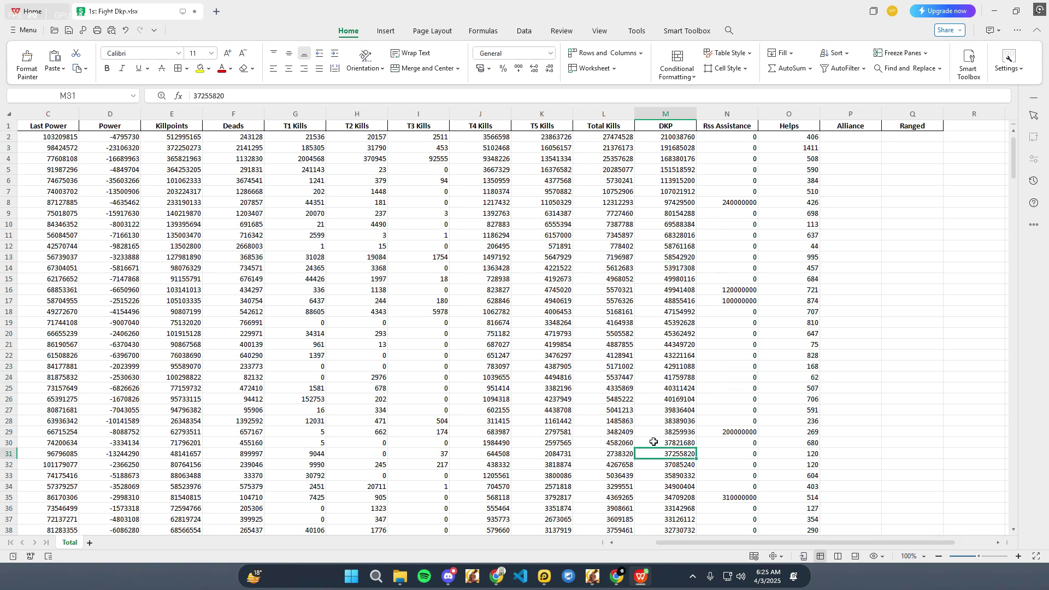
scroll(684, 454, "down", 12)
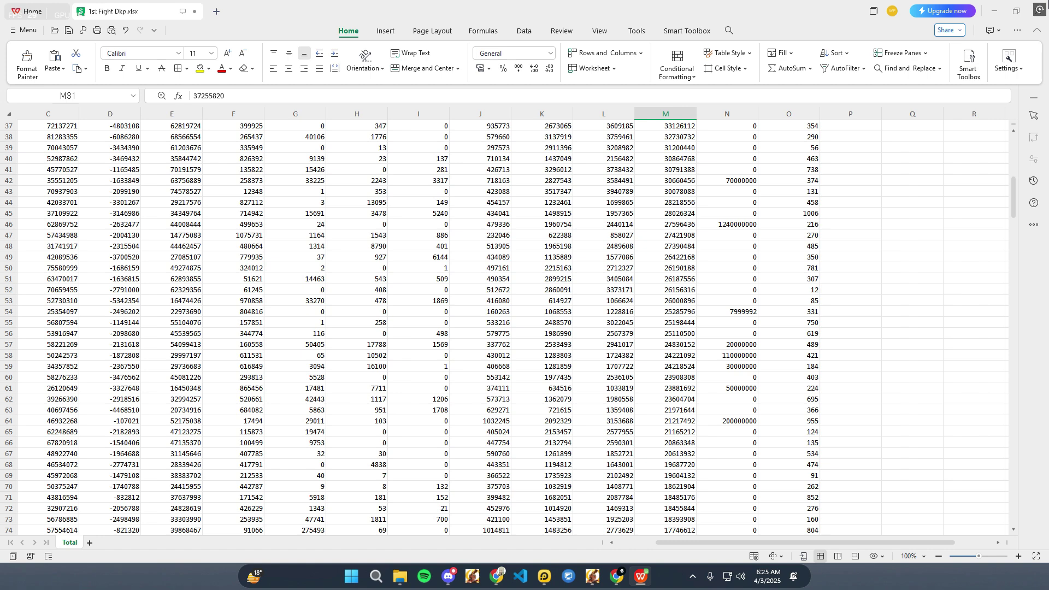
left_click(1032, 18)
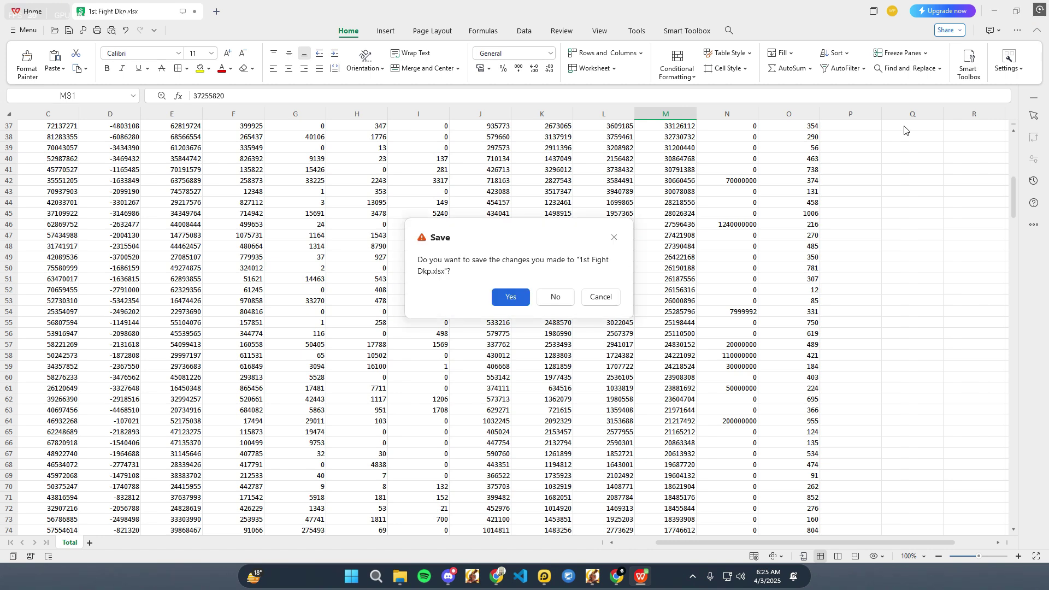
- Answer the save prompt, then start a seed scan named 3400 covering 300 people
left_click(507, 298)
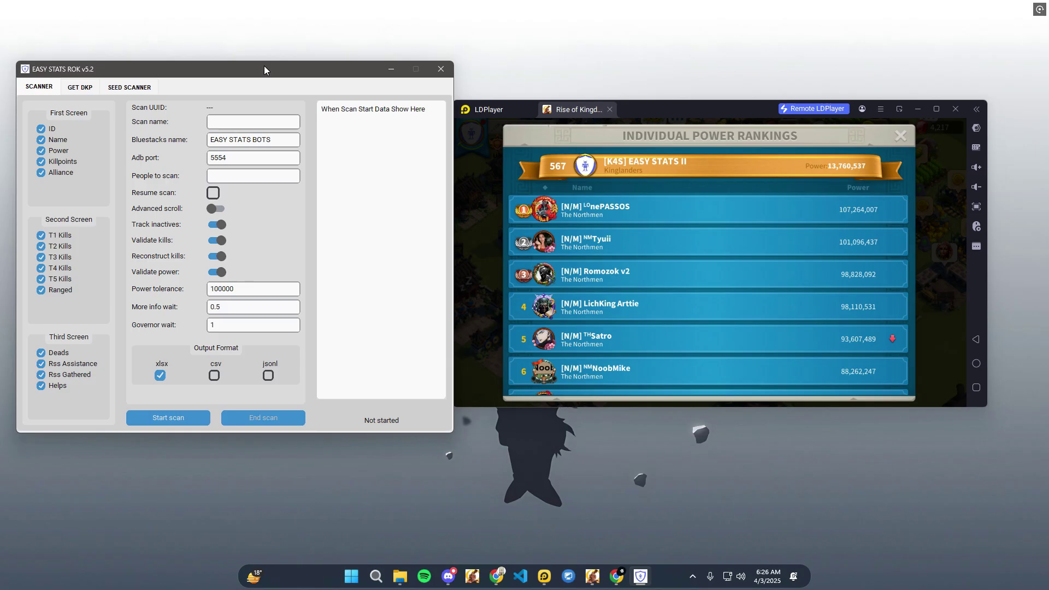
left_click(129, 87)
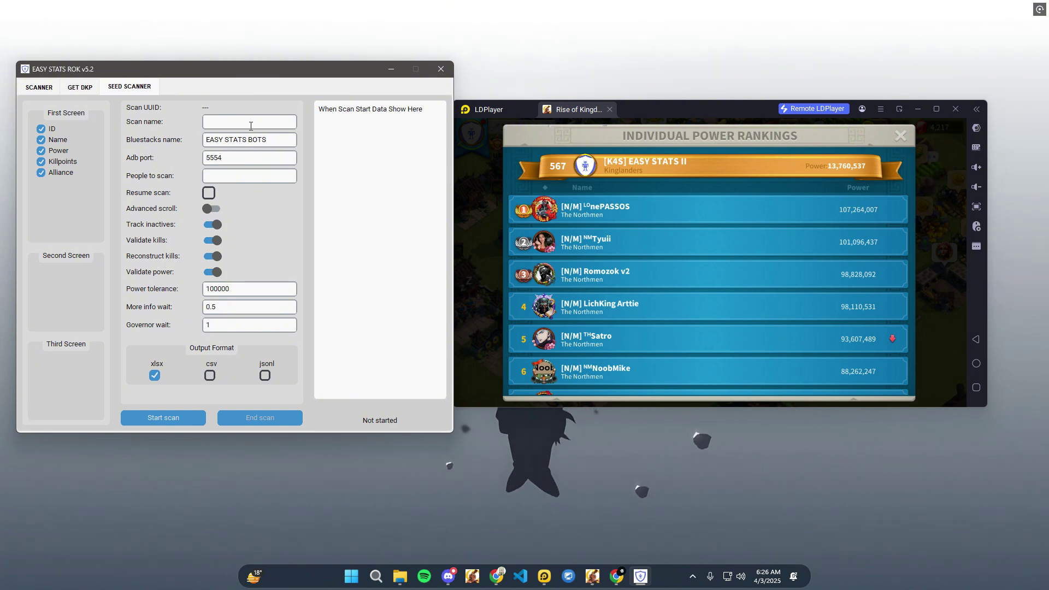
type("3400")
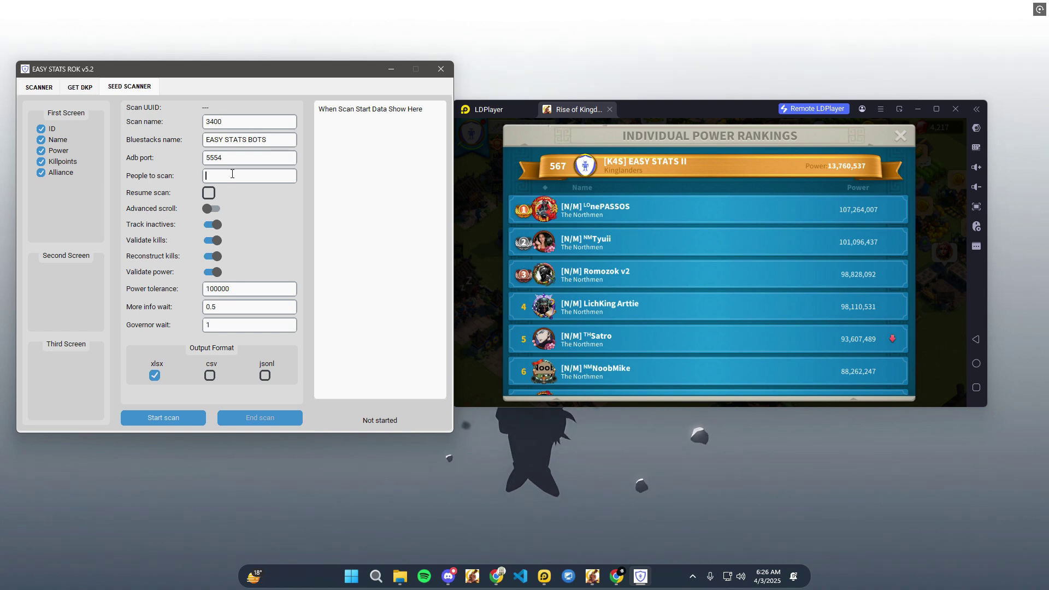
left_click(151, 422)
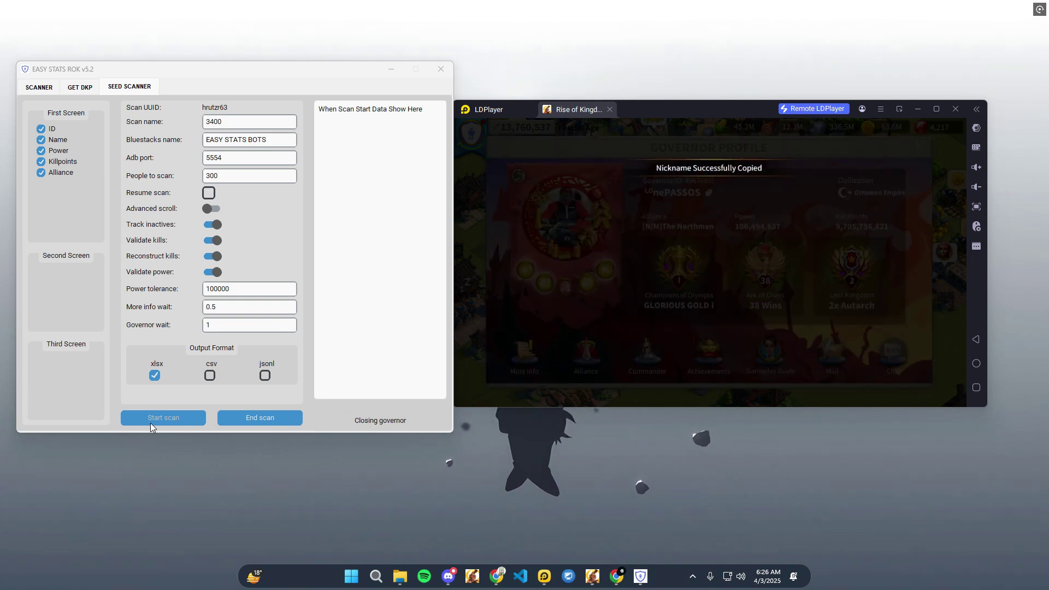
- Move the emulator and EASY STATS ROK windows aside and bring up File Explorer
left_click_drag(654, 108, 698, 93)
left_click_drag(293, 75, 331, 73)
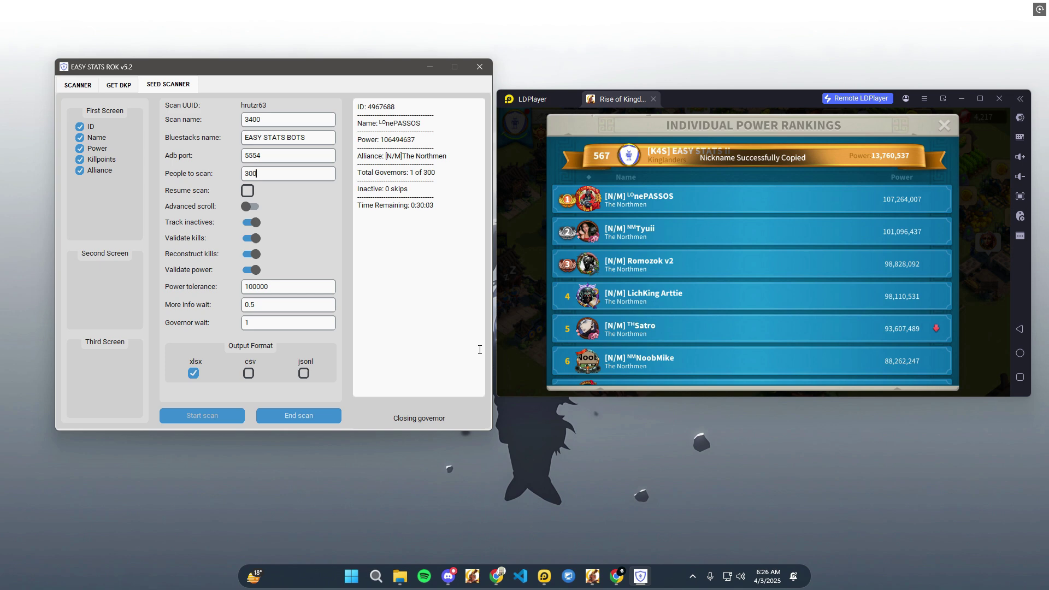
left_click(397, 580)
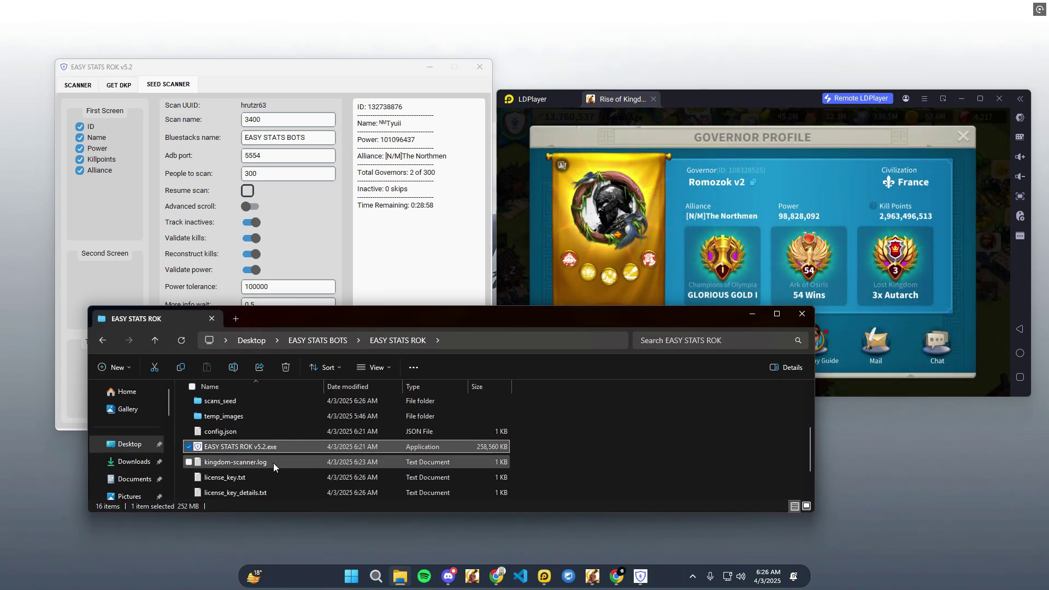
left_click(777, 315)
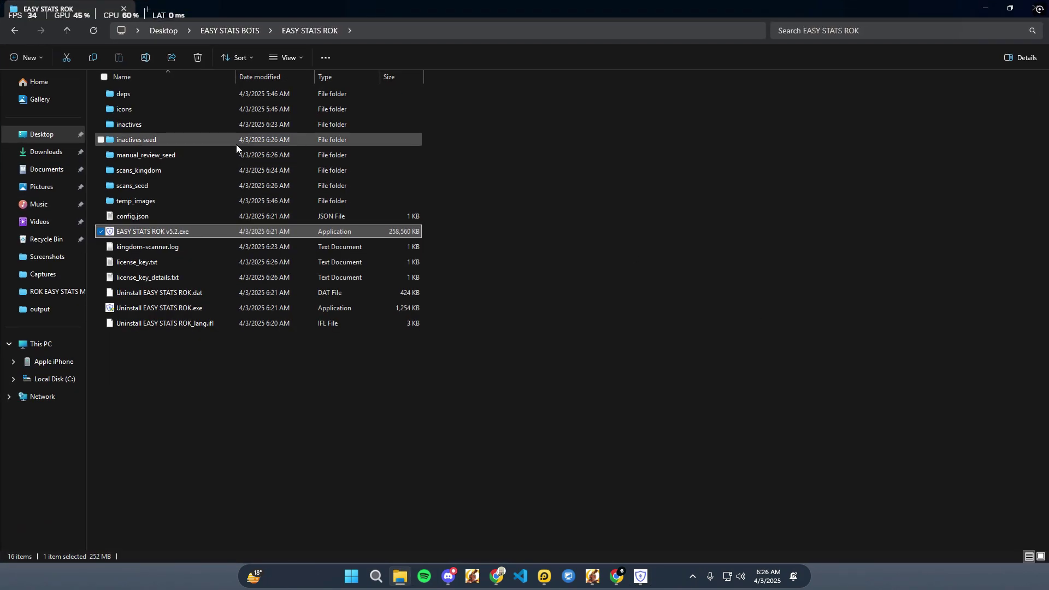
double_click(146, 185)
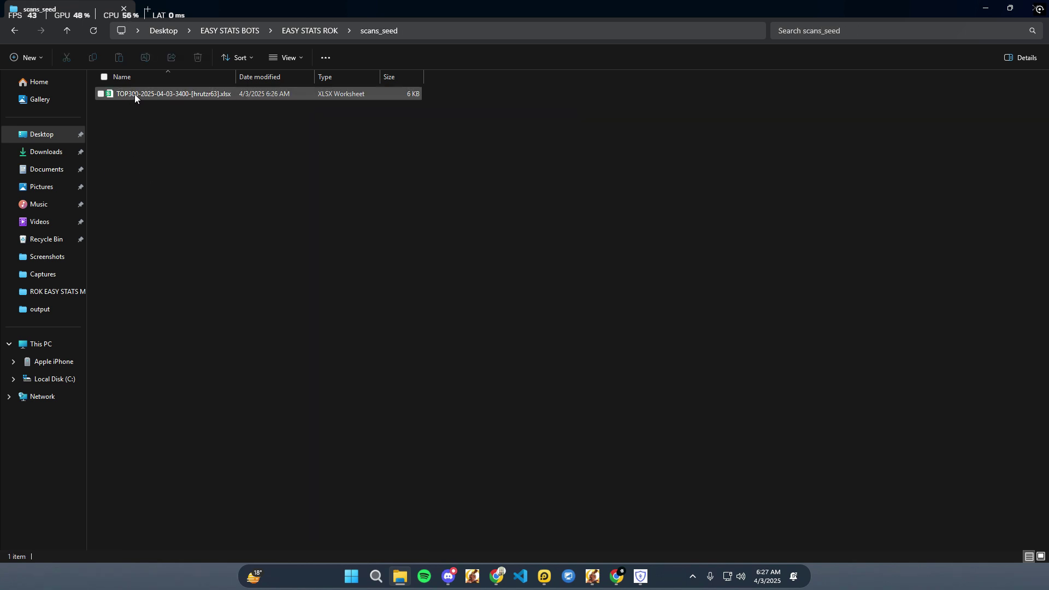
double_click(158, 94)
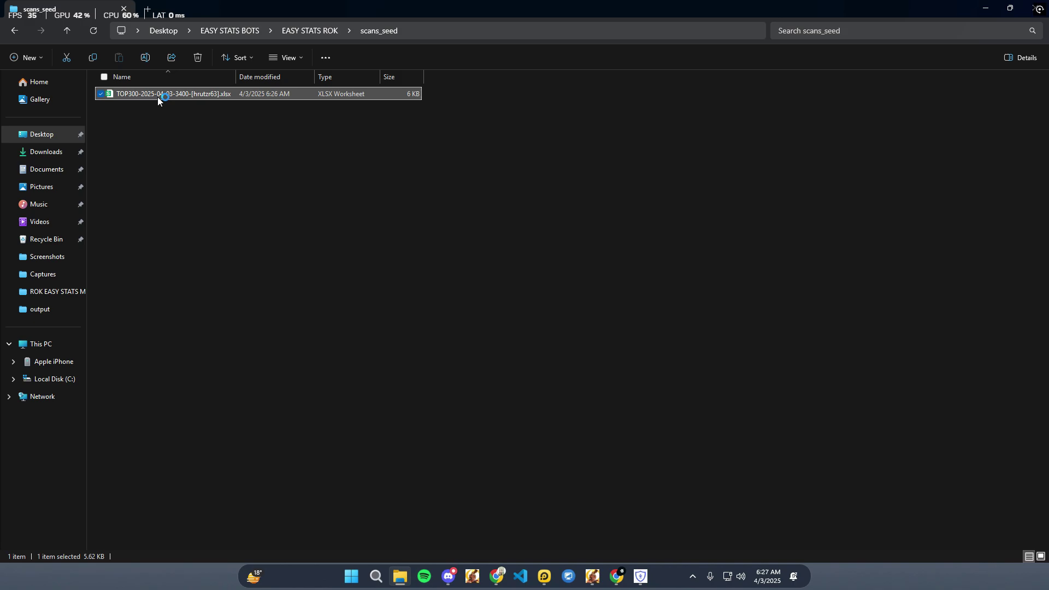